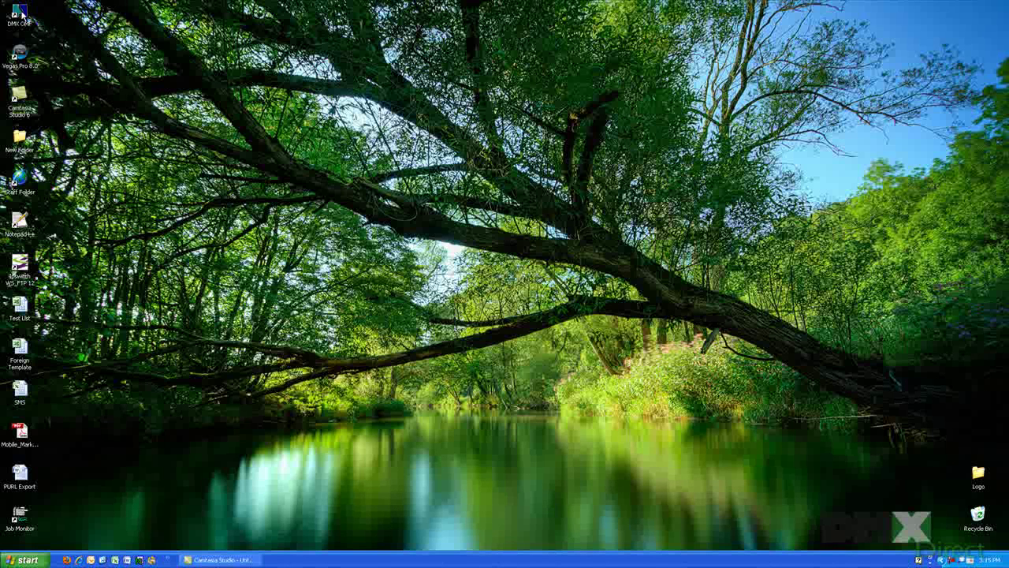
# Open the DMX Direct fulfillment site in a maximized window and log in with the account username and password
pyautogui.doubleClick(20, 12)
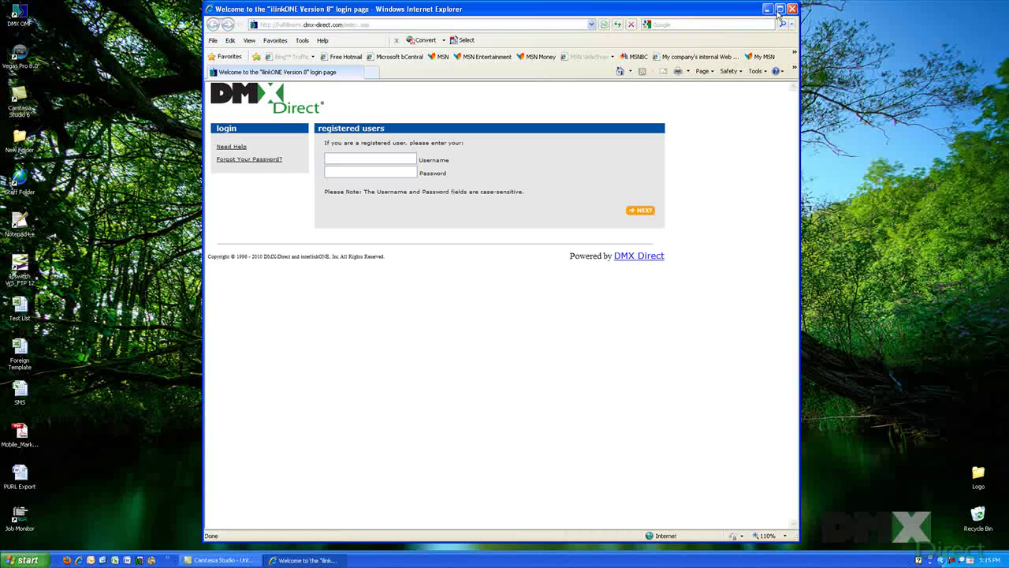
pyautogui.click(779, 10)
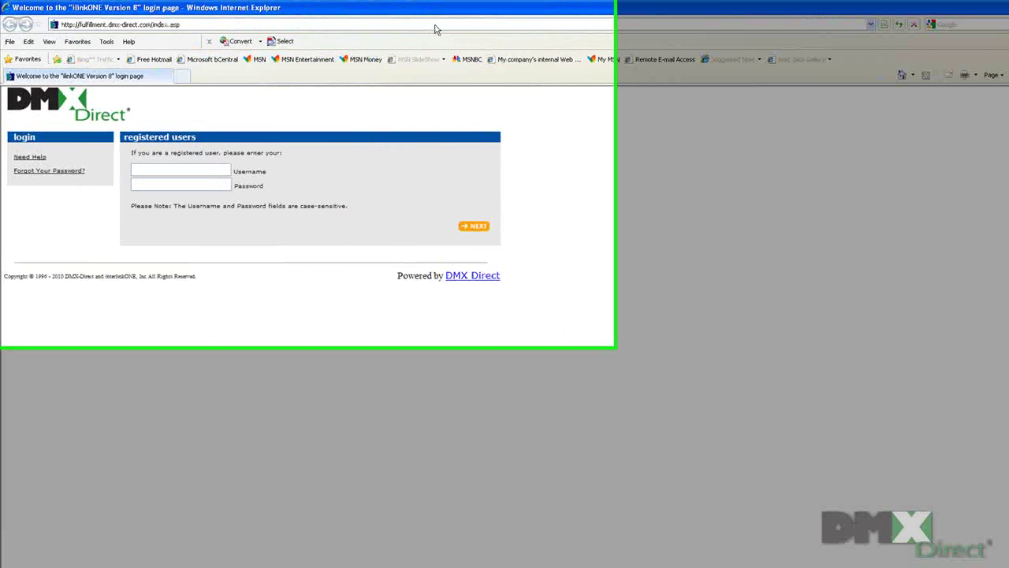
pyautogui.click(211, 170)
pyautogui.write('username')
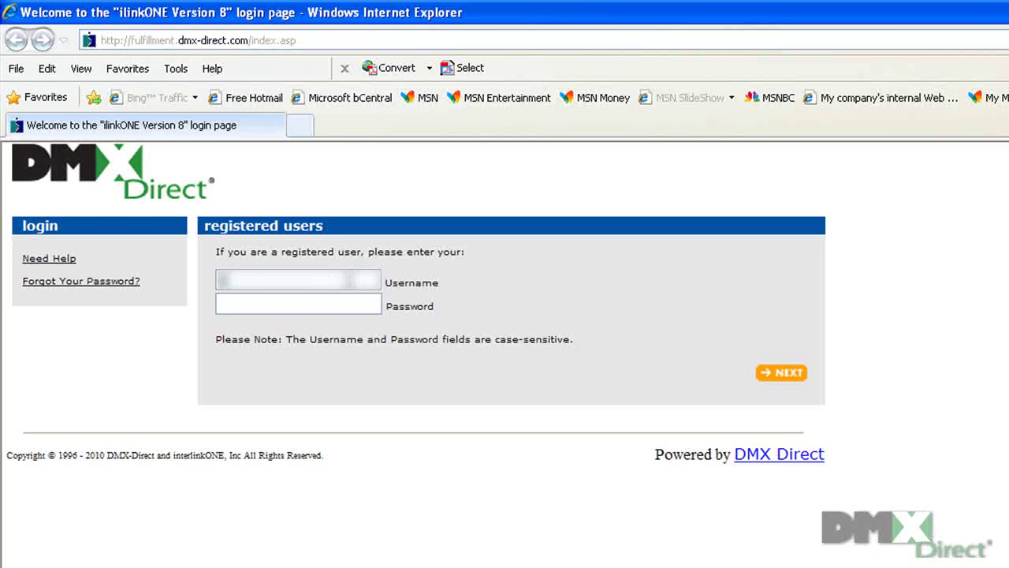
pyautogui.press('Tab')
pyautogui.write('****')
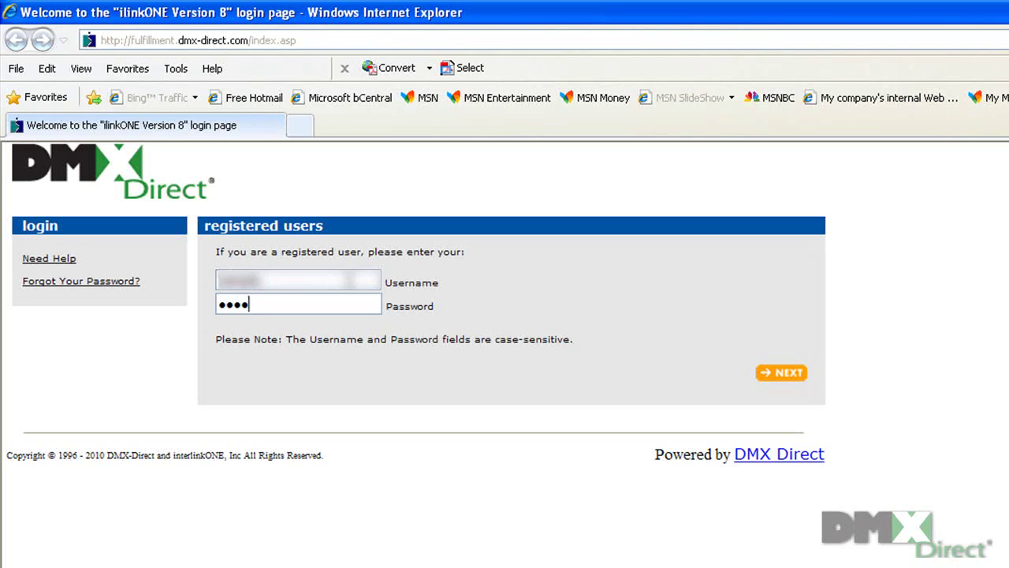
pyautogui.write('**')
pyautogui.click(764, 373)
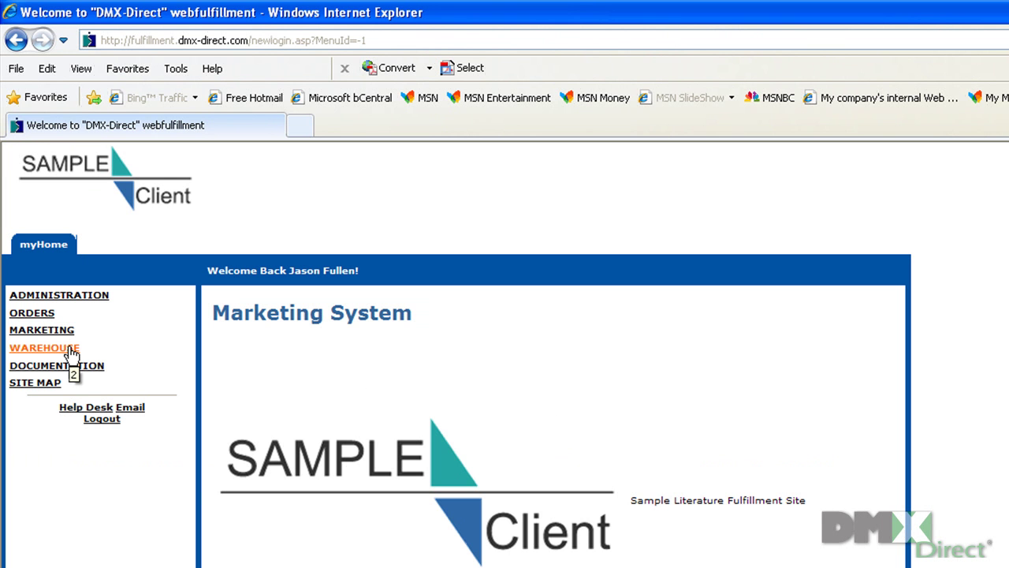
# Start a new product from the warehouse's Part Add / Edit page and select the second listed product manager
pyautogui.click(70, 352)
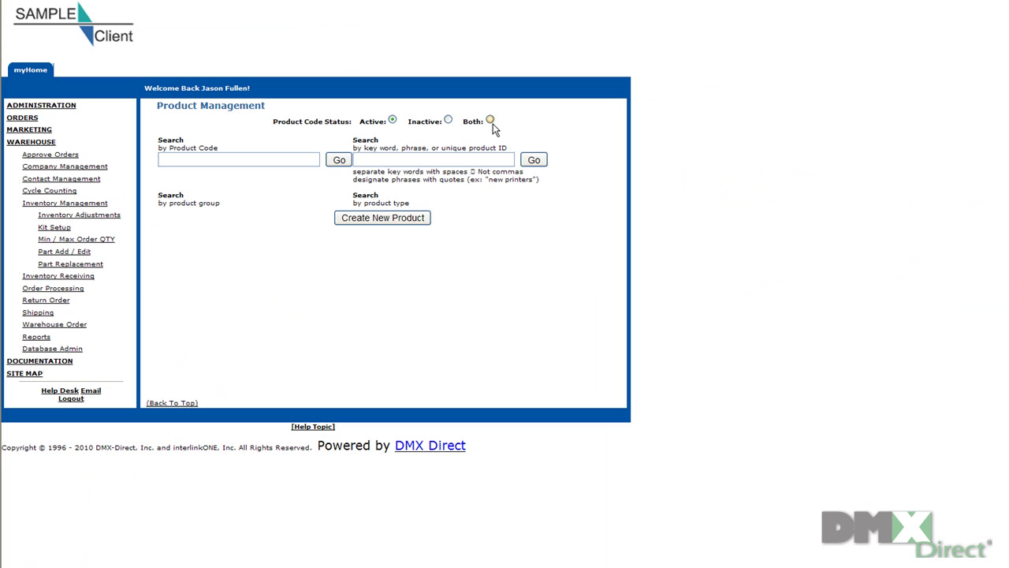
pyautogui.click(407, 223)
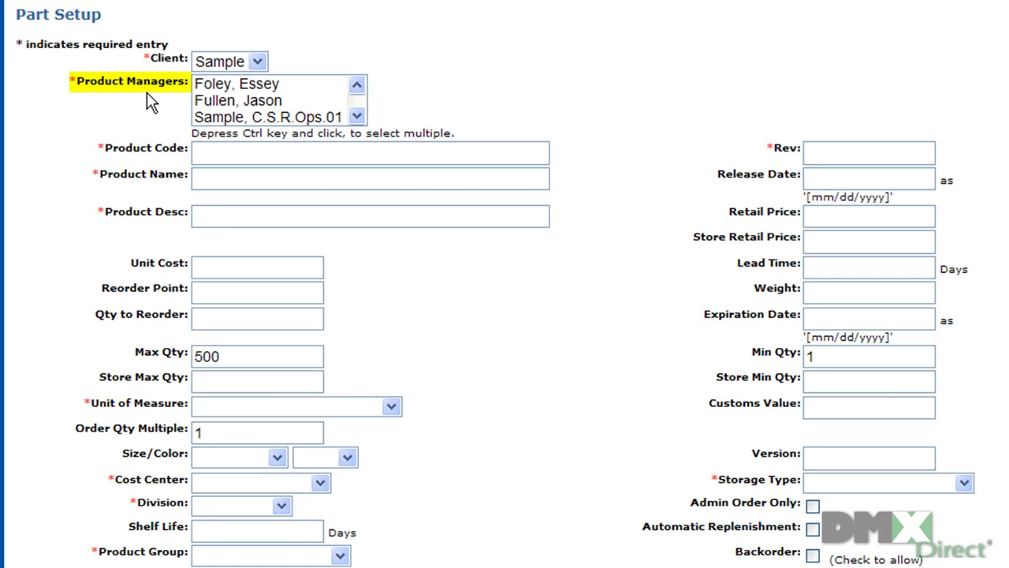
pyautogui.click(206, 108)
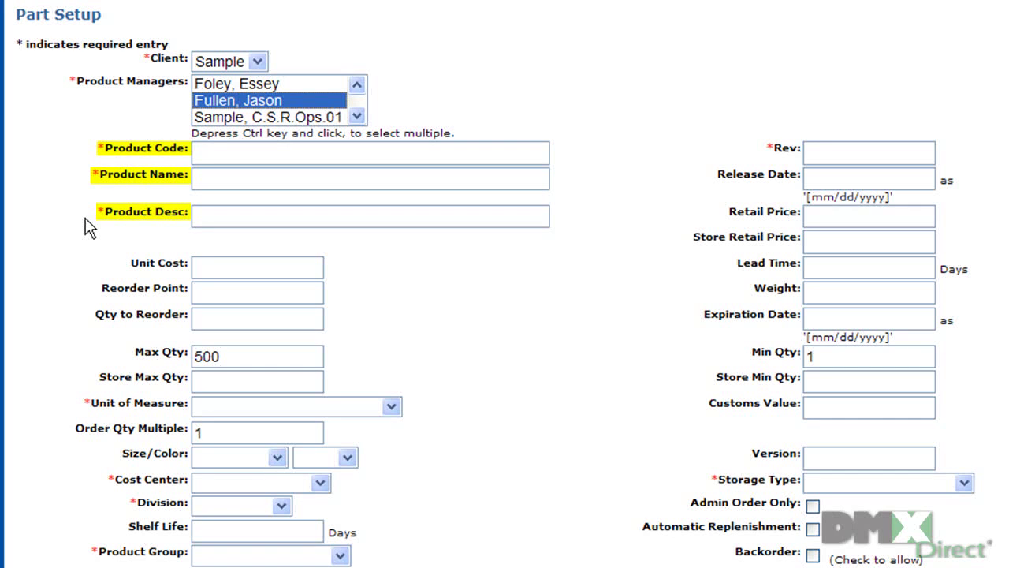
# Enter PRS-LKSD as the product code and Lakeside Prospectus as the product name
pyautogui.click(212, 153)
pyautogui.write('PRS')
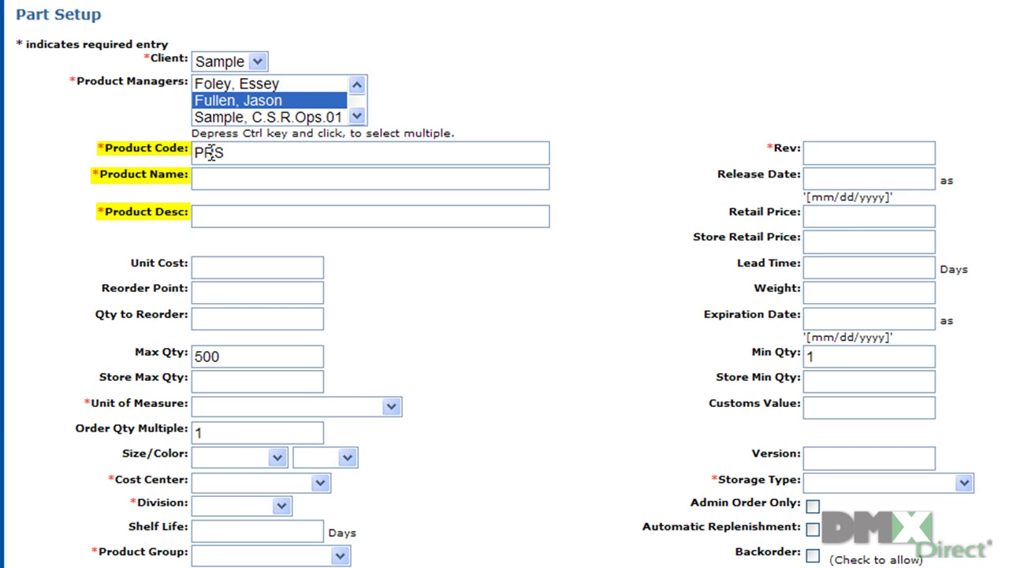
pyautogui.write('-LKSD')
pyautogui.click(217, 177)
pyautogui.write('Lab')
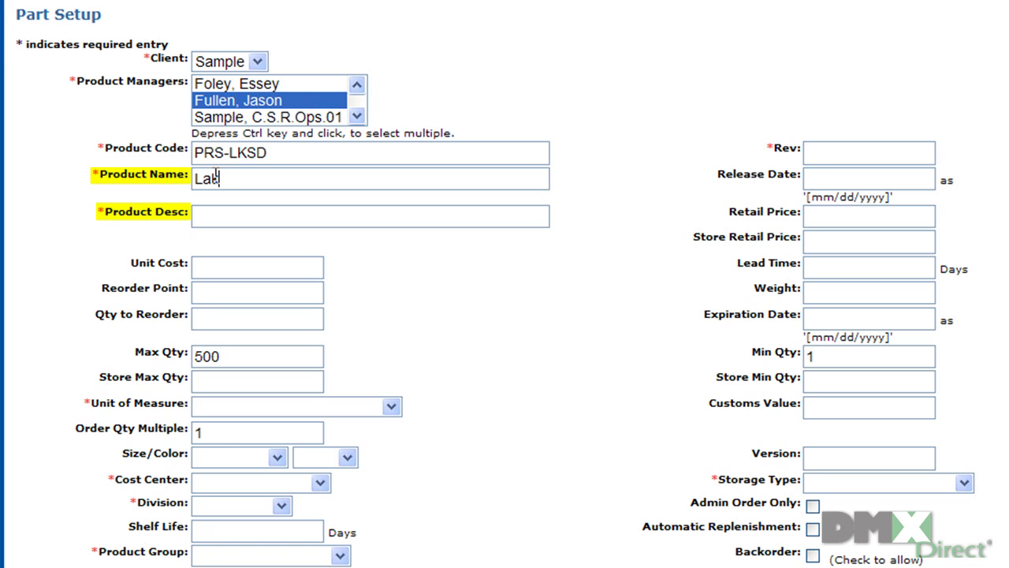
pyautogui.write('eside Prospectus')
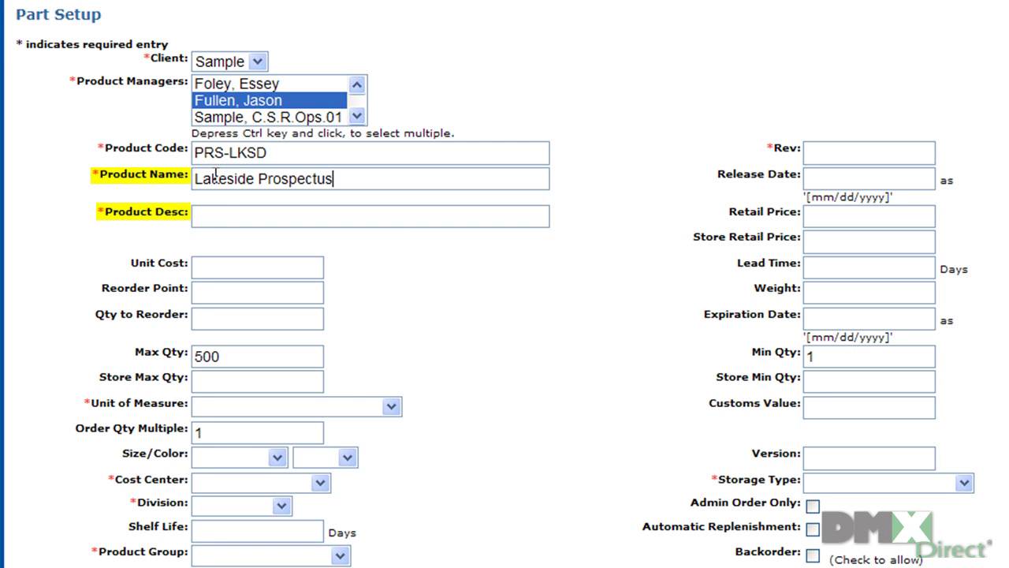
# Enter the product description "The prospectus for the Lakeside Fund"
pyautogui.click(215, 216)
pyautogui.write('The')
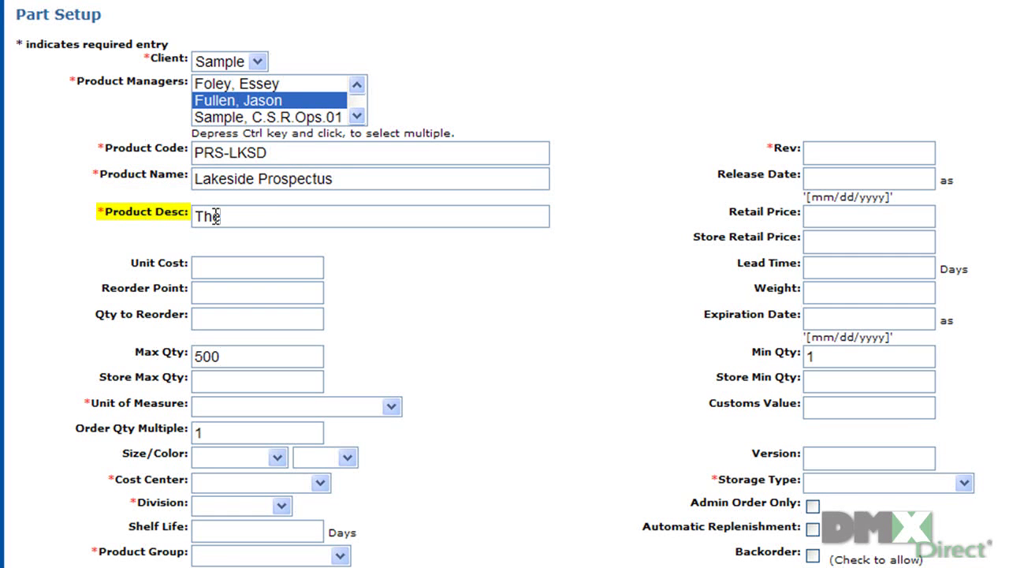
pyautogui.write(' prospectus')
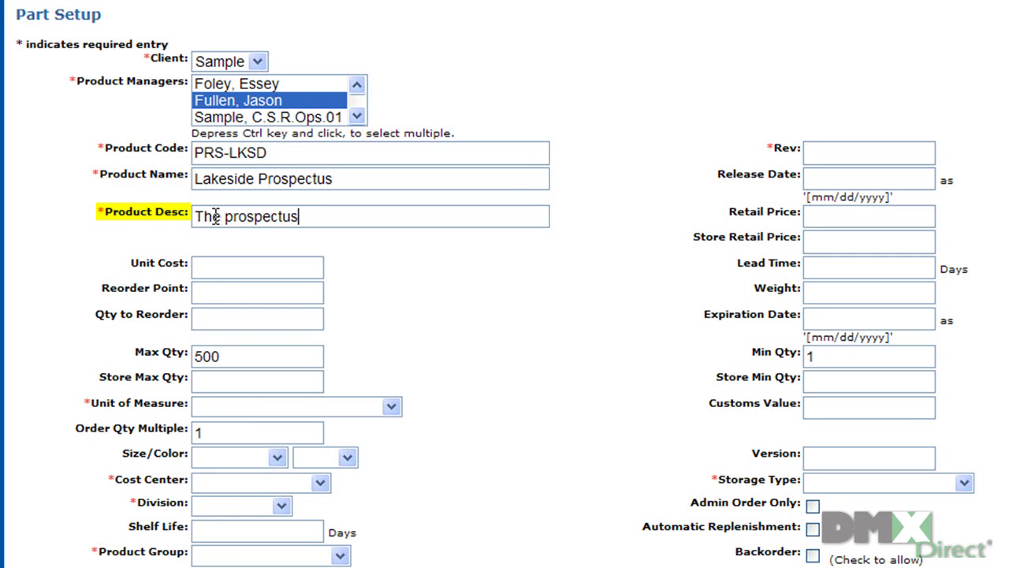
pyautogui.write(' for the Lakeside ')
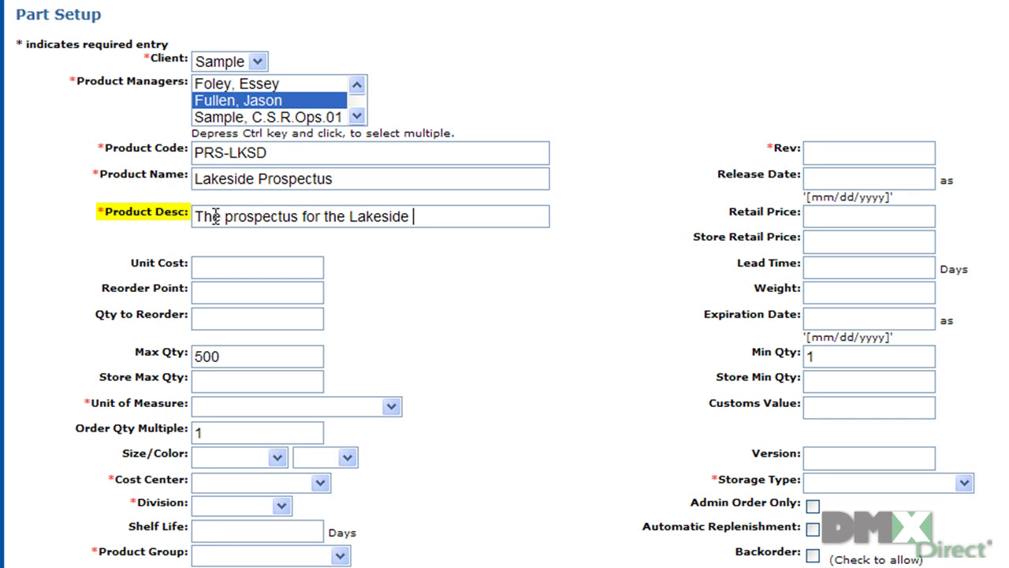
pyautogui.write('Fund')
pyautogui.press('Tab')
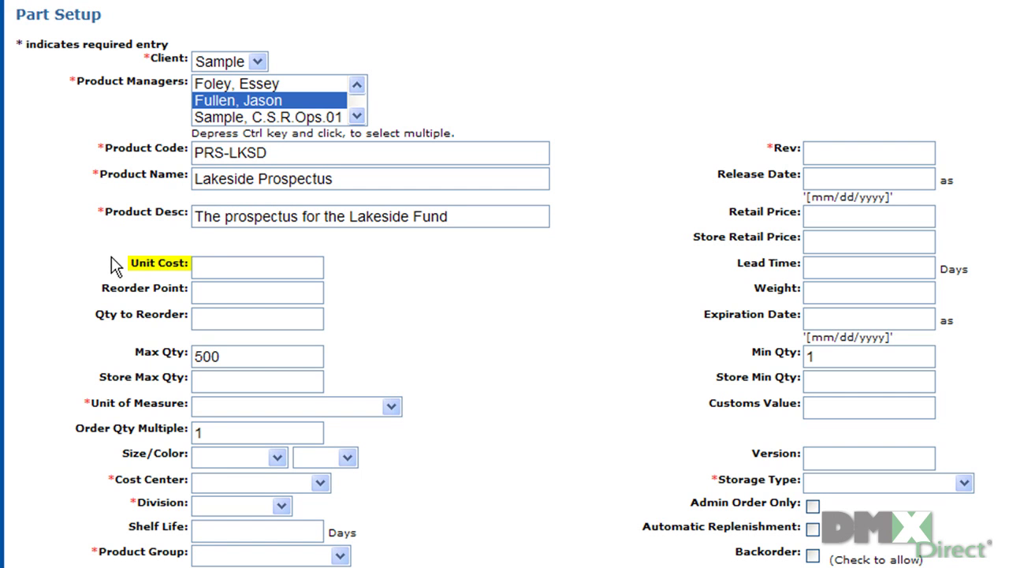
# Set the reorder point to 50 and the quantity to reorder to 400, leaving the unit cost blank
pyautogui.click(213, 265)
pyautogui.click(218, 292)
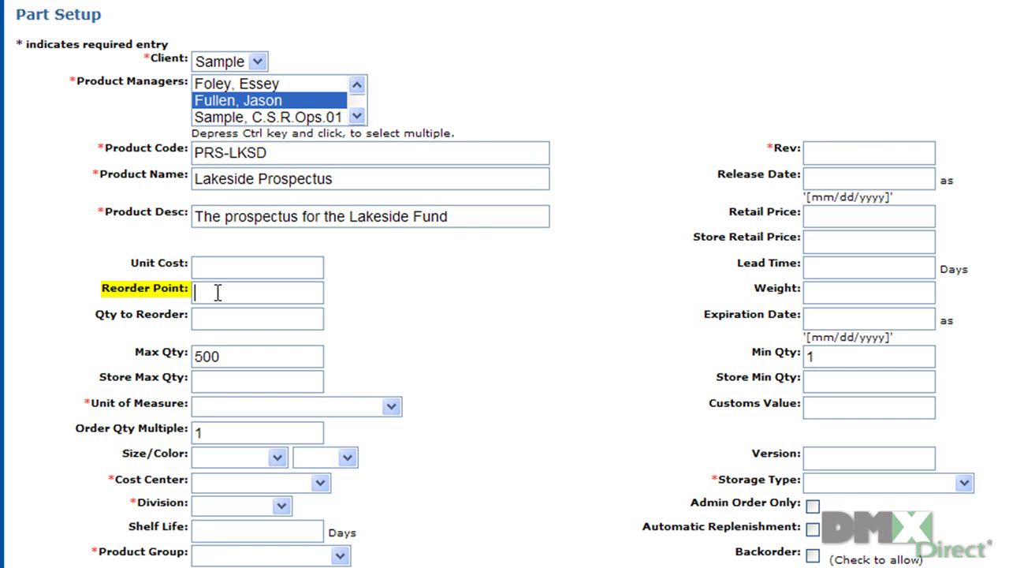
pyautogui.write('50')
pyautogui.click(217, 324)
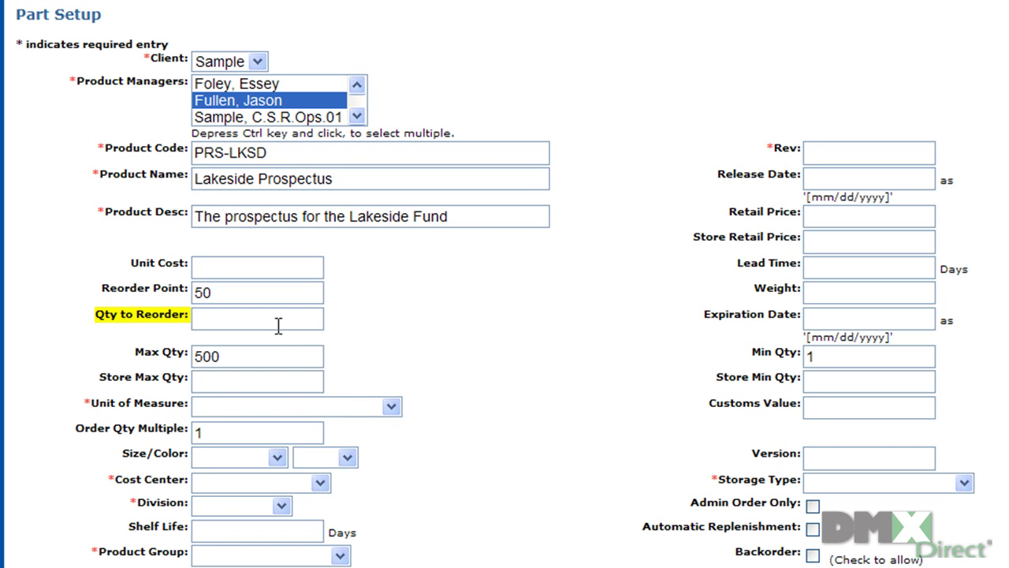
pyautogui.write('400')
pyautogui.press('Tab')
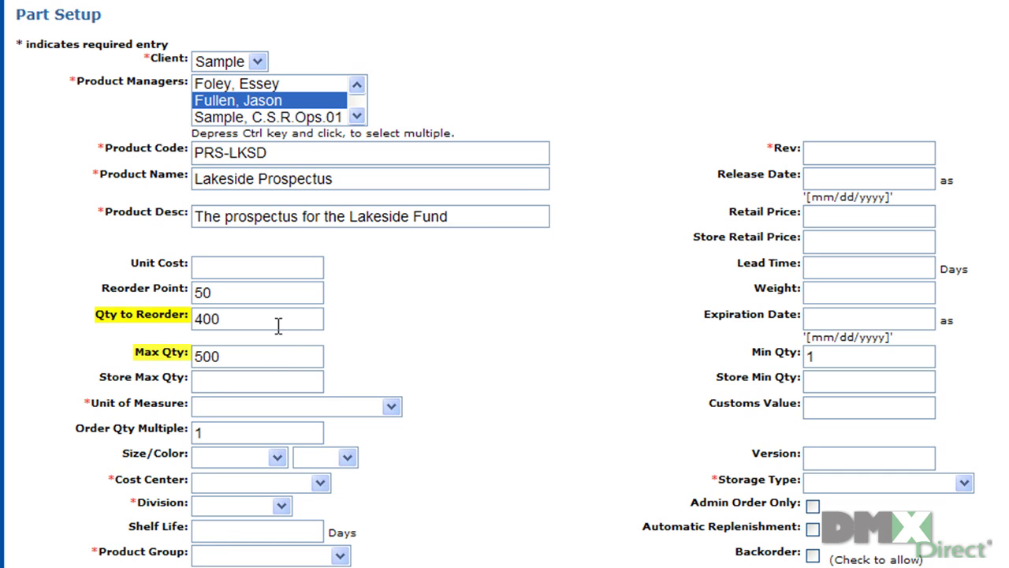
# Set the maximum quantity to 1000 and the unit of measure to Each, leaving the store maximum blank
pyautogui.write('500')
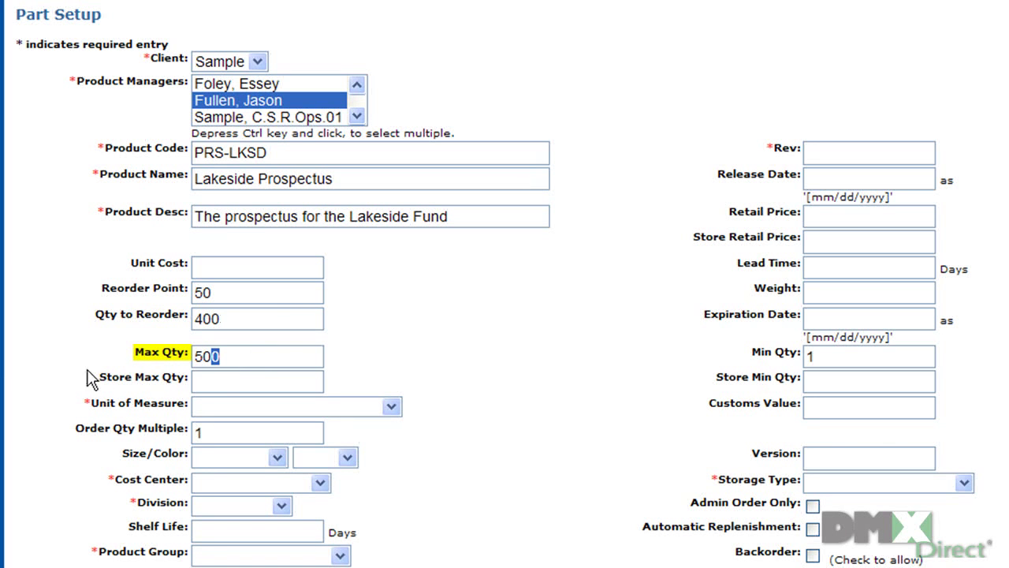
pyautogui.doubleClick(211, 357)
pyautogui.write('1000')
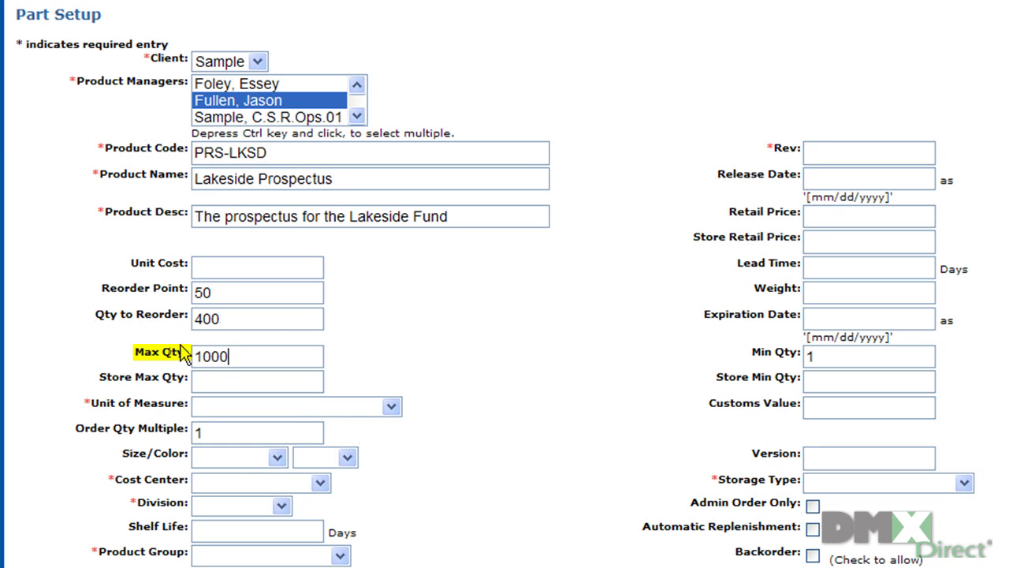
pyautogui.click(293, 391)
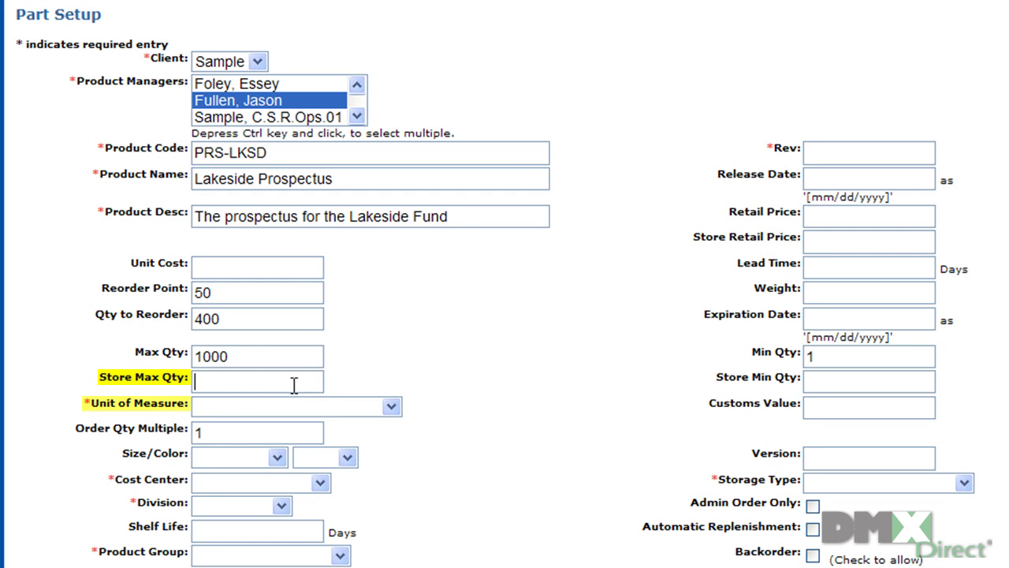
pyautogui.click(392, 406)
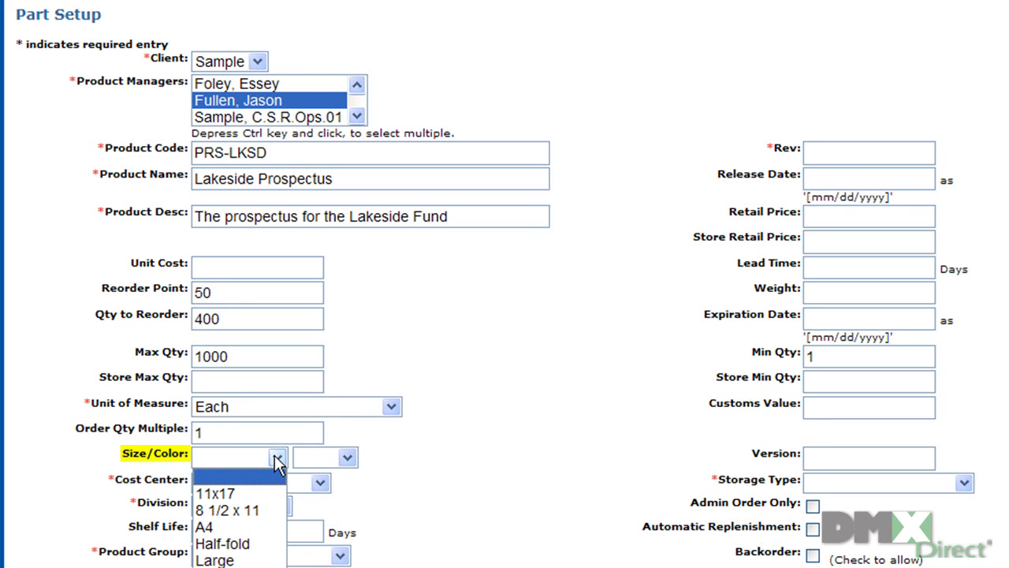
# Leave size and color blank, and assign the Eastern Region cost center and the Fulfillment division
pyautogui.click(347, 458)
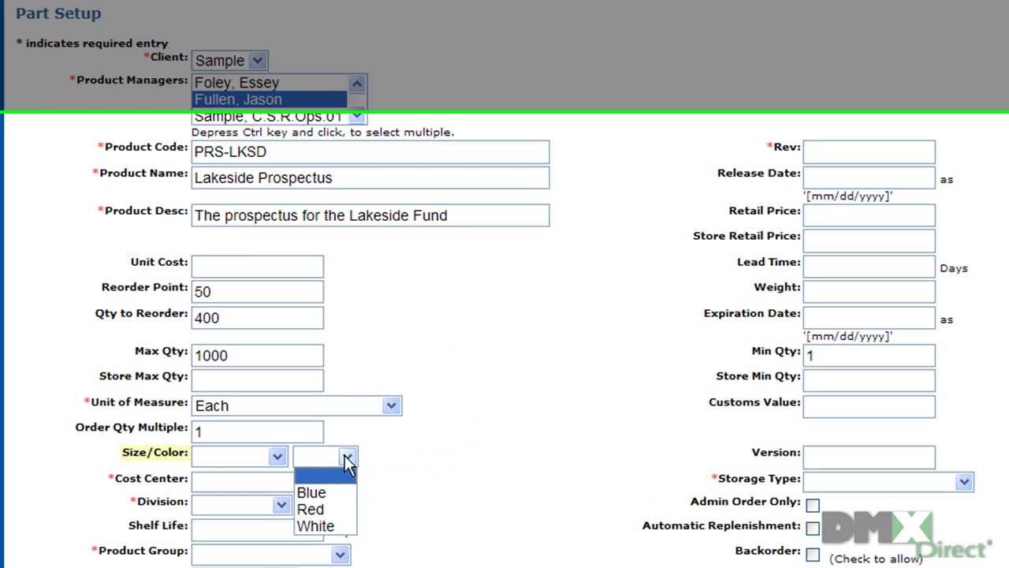
pyautogui.scroll(-3, 395, 384)
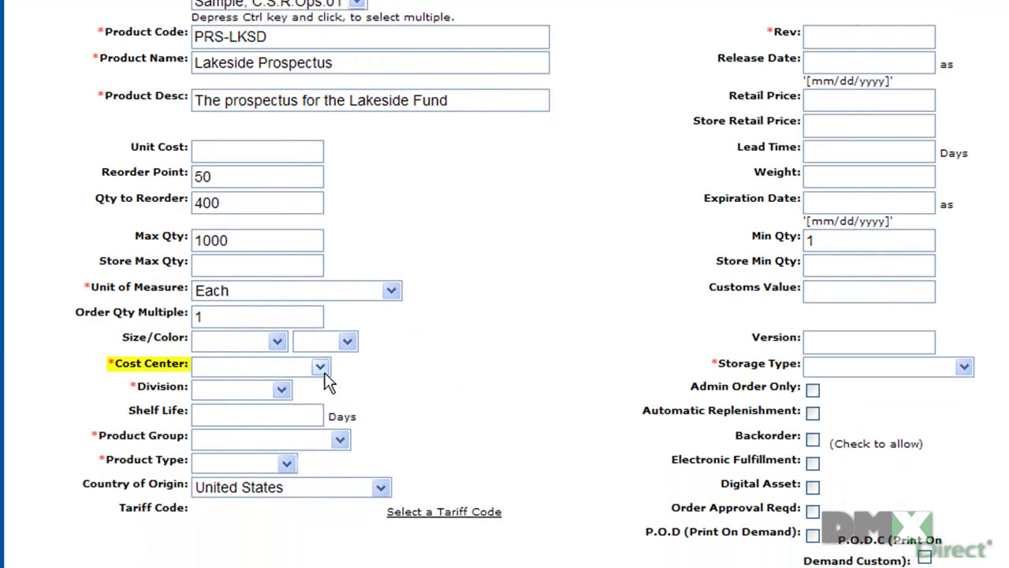
pyautogui.click(320, 367)
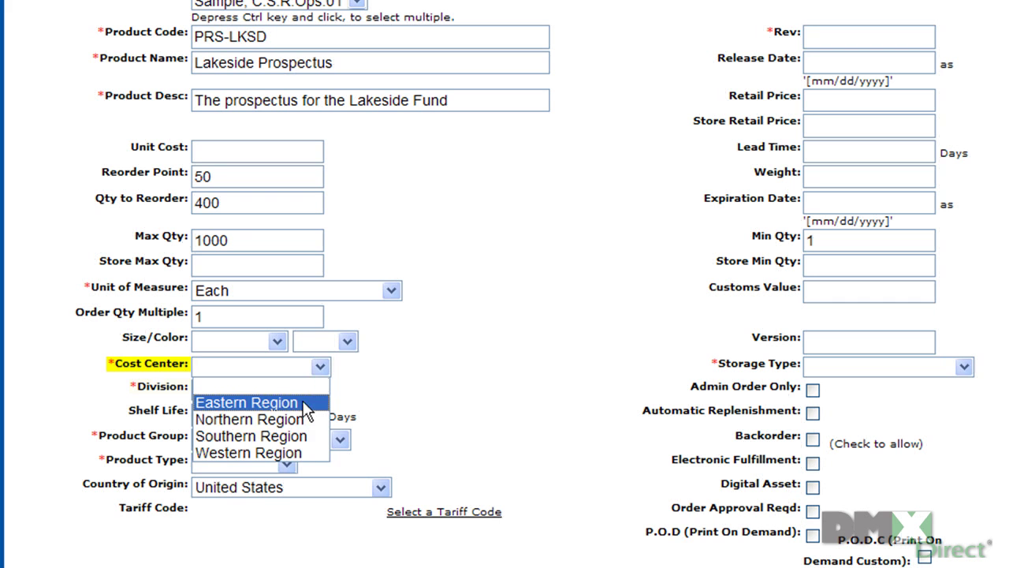
pyautogui.click(303, 403)
pyautogui.click(283, 396)
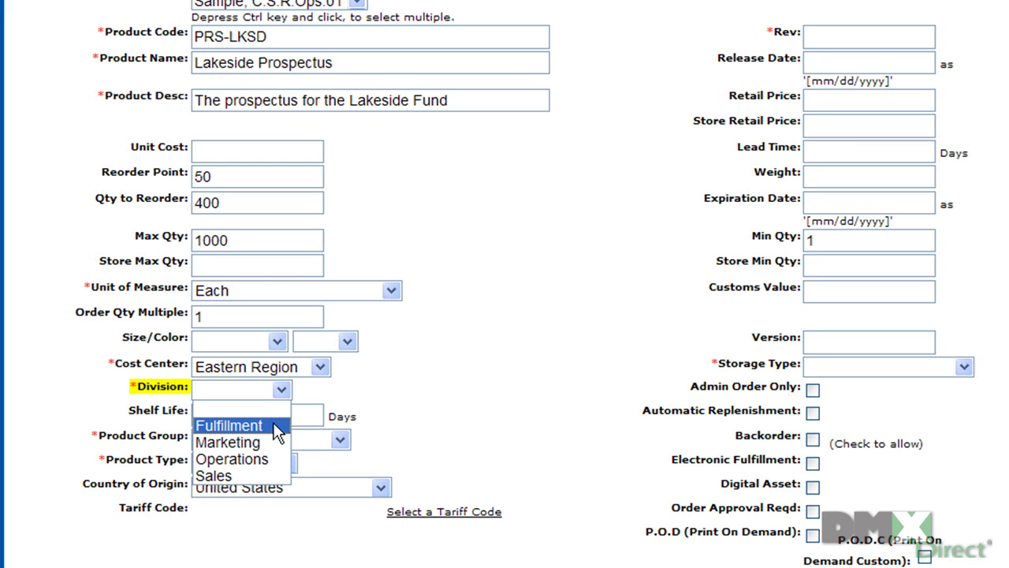
pyautogui.click(272, 425)
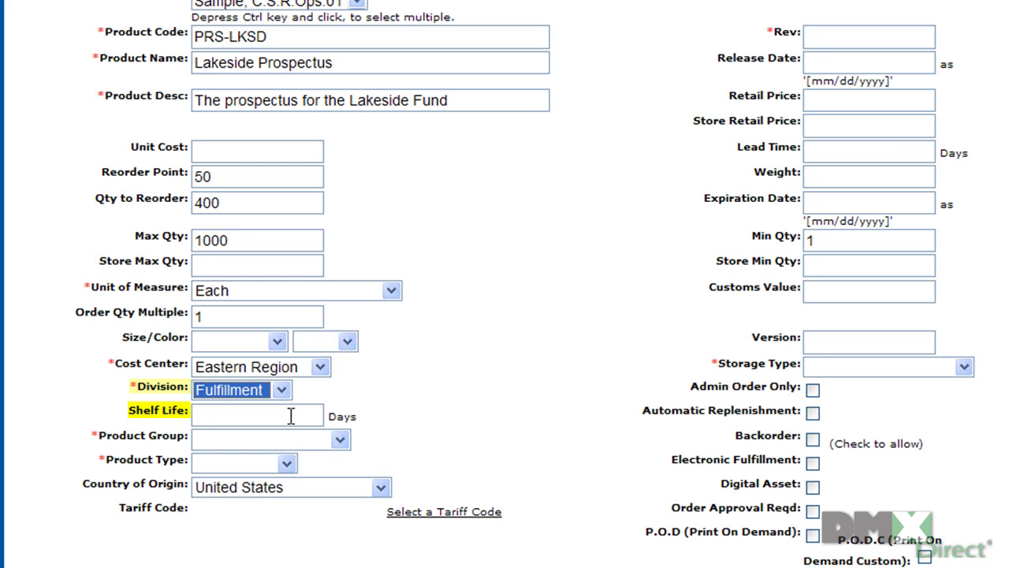
# Leave the shelf life blank and set the product group to Lakeside Fund and the product type to Prospectus
pyautogui.click(291, 416)
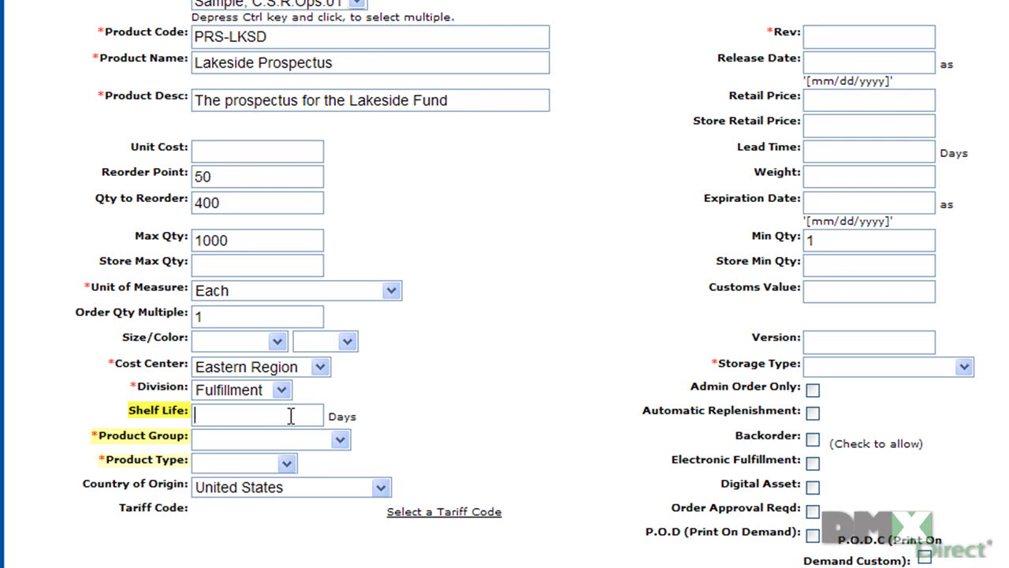
pyautogui.click(340, 440)
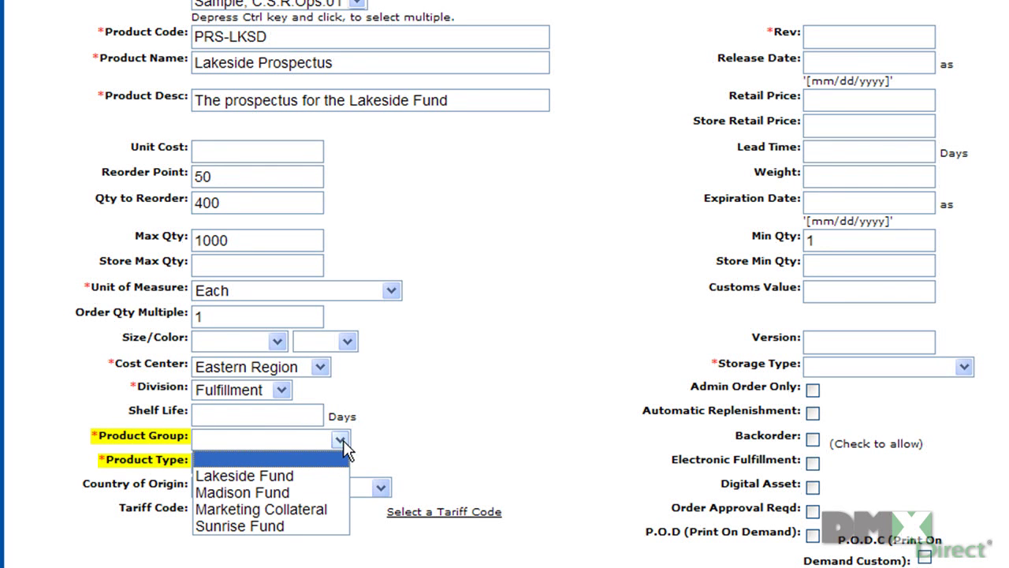
pyautogui.click(329, 472)
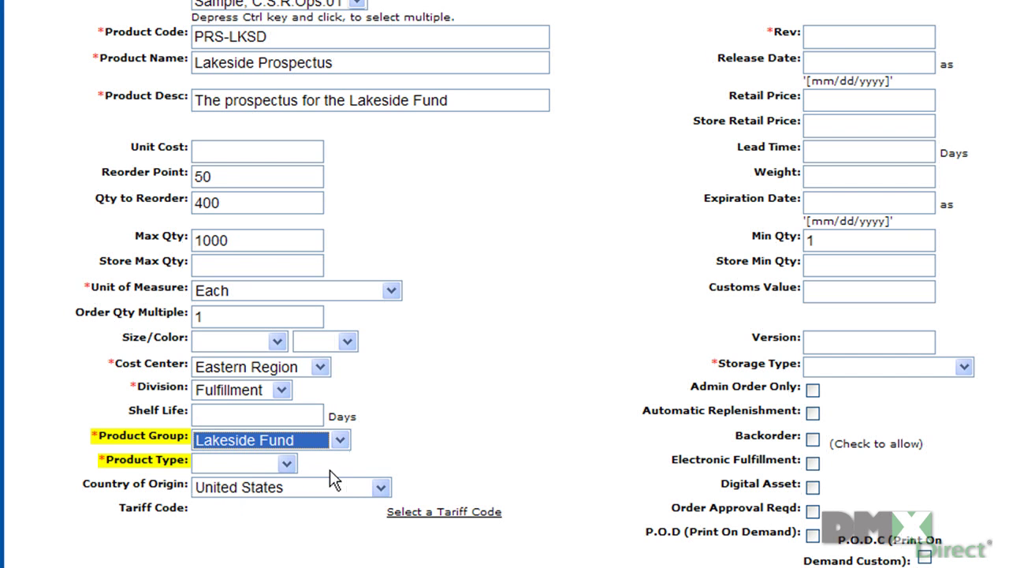
pyautogui.click(286, 463)
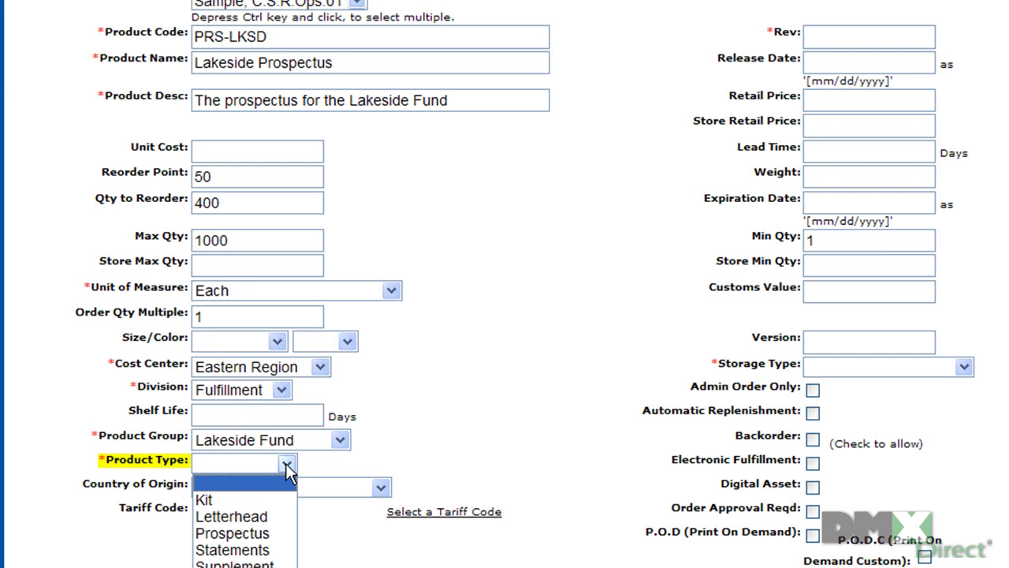
pyautogui.click(290, 534)
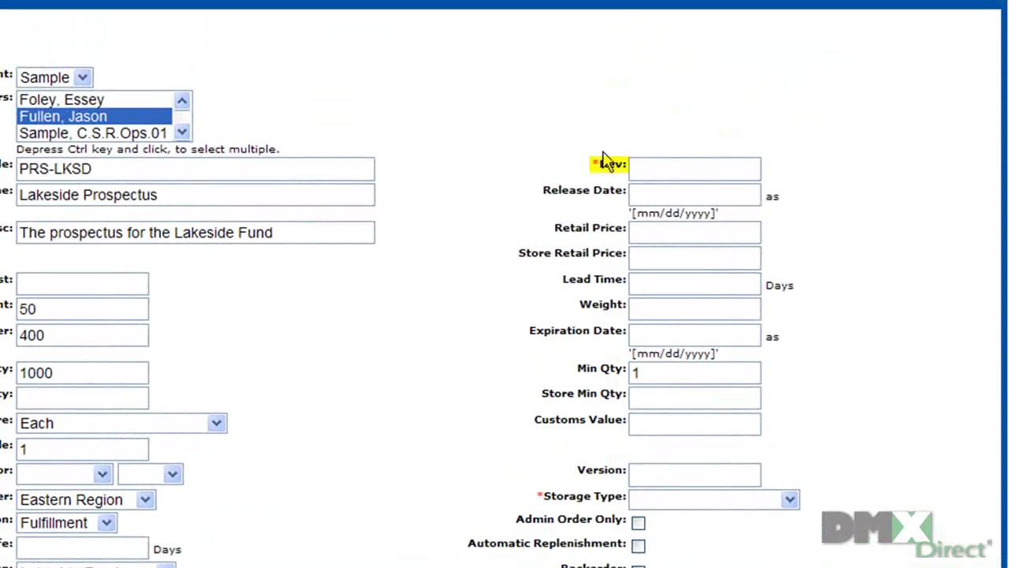
# Set the product's required revision value to 0
pyautogui.click(723, 167)
pyautogui.write('REV3')
pyautogui.press('BackSpace')
pyautogui.press('BackSpace')
pyautogui.press('BackSpace')
pyautogui.press('BackSpace')
pyautogui.write('^')
pyautogui.press('Tab')
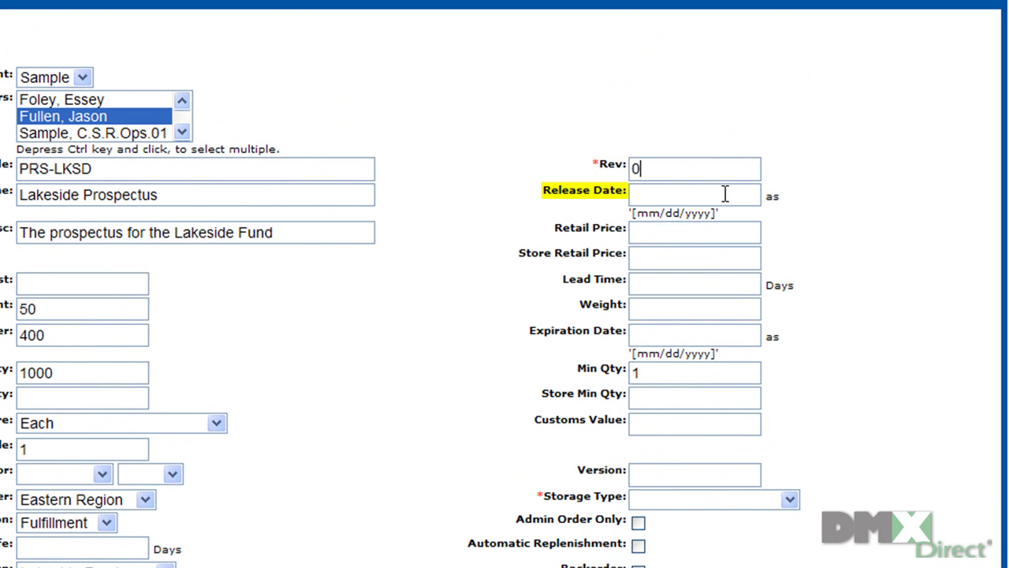
# Set the product's release date to 3/3/2010
pyautogui.click(725, 193)
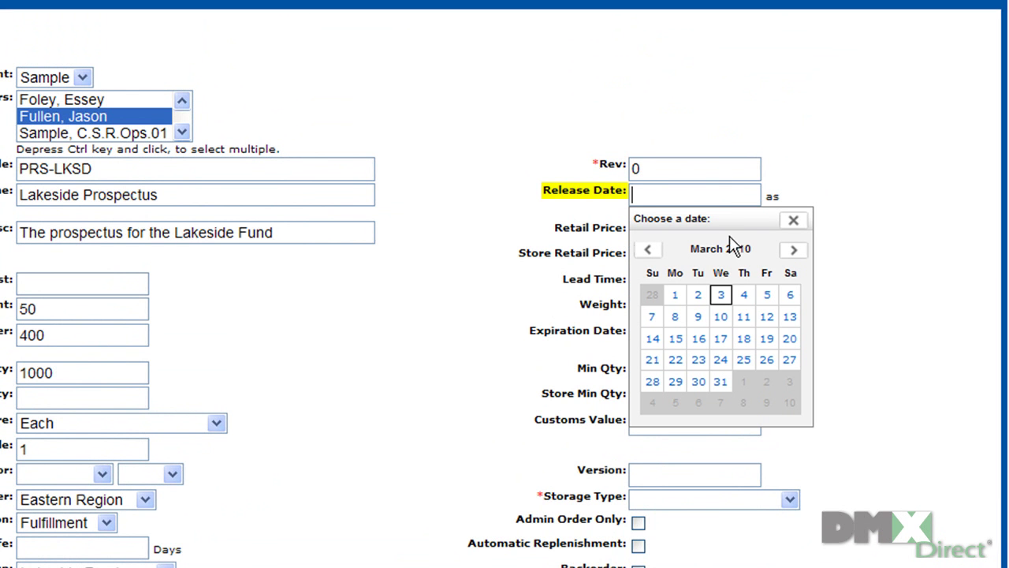
pyautogui.click(648, 249)
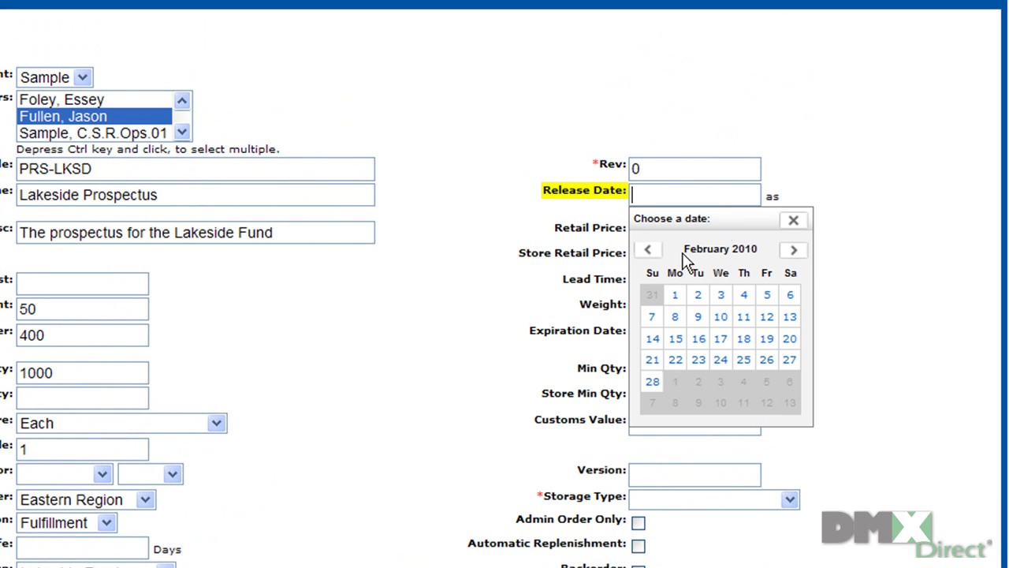
pyautogui.click(793, 249)
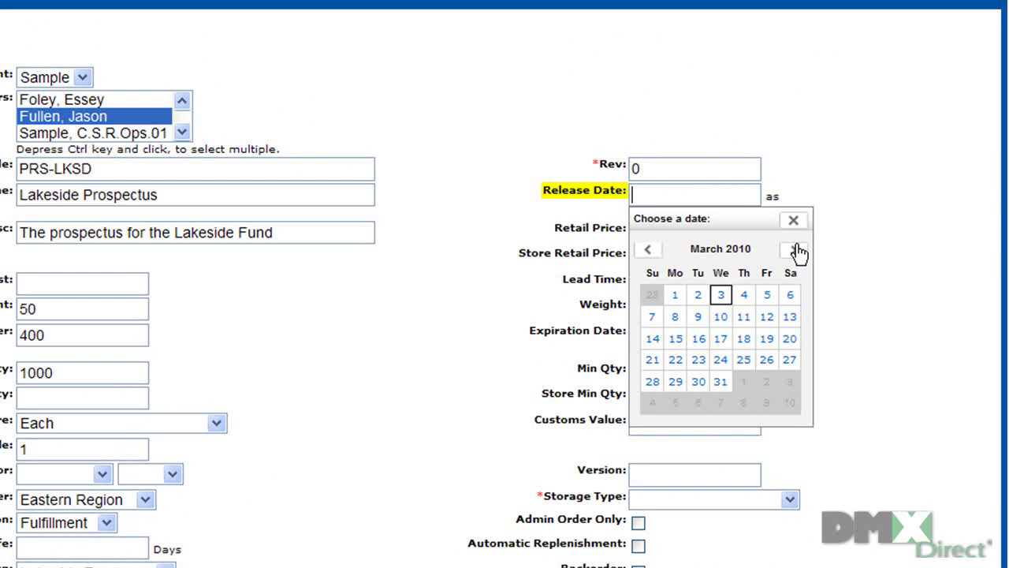
pyautogui.click(721, 295)
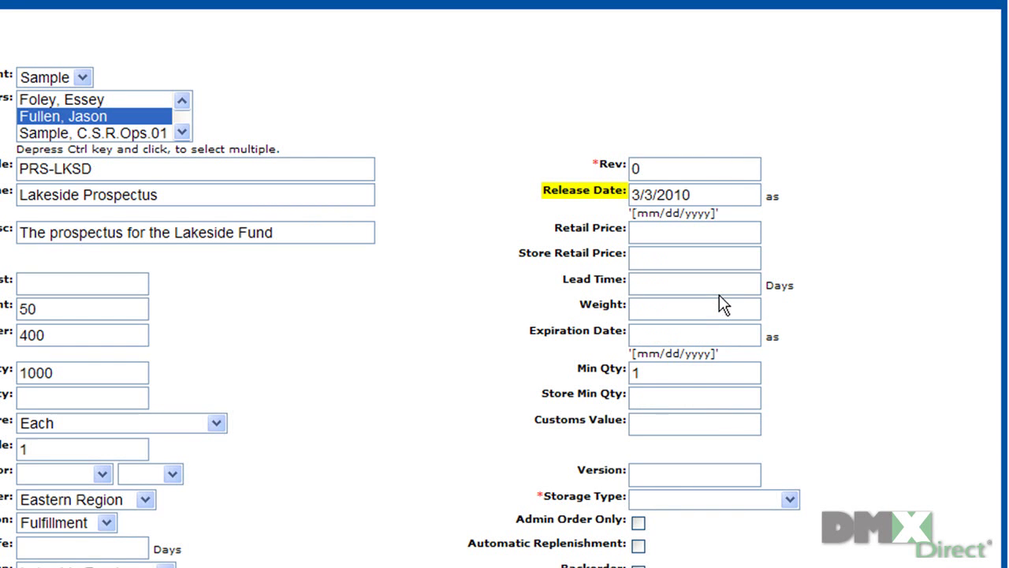
# Leave the retail price, store retail price and weight blank, and set the lead time to 15 days
pyautogui.click(698, 231)
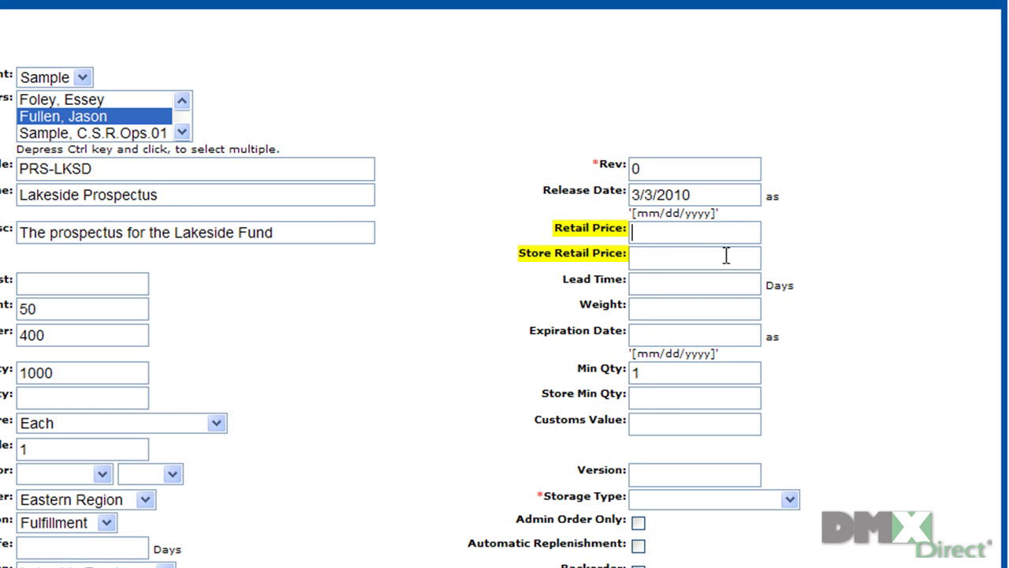
pyautogui.click(726, 259)
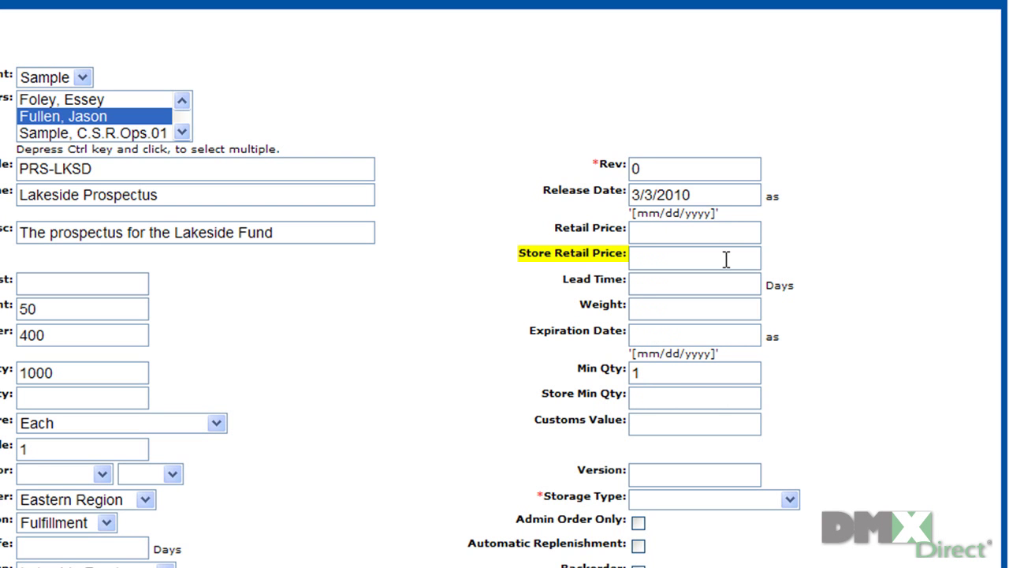
pyautogui.press('Tab')
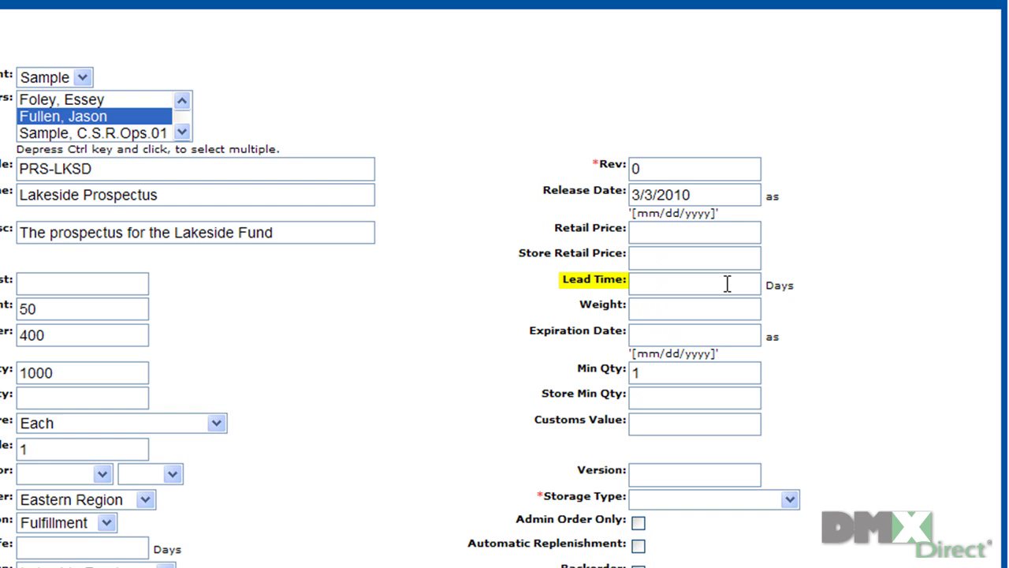
pyautogui.write('15')
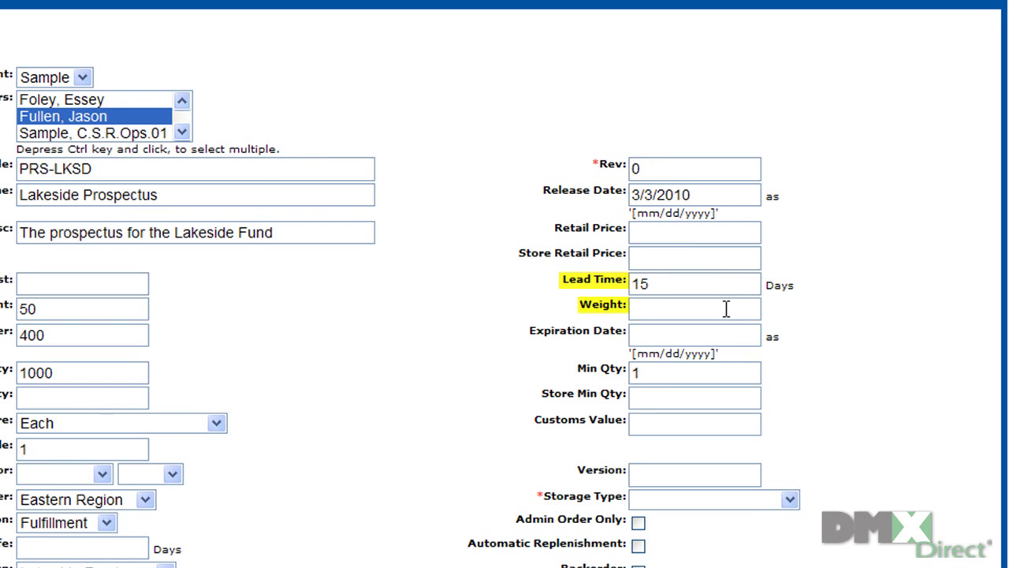
pyautogui.click(726, 310)
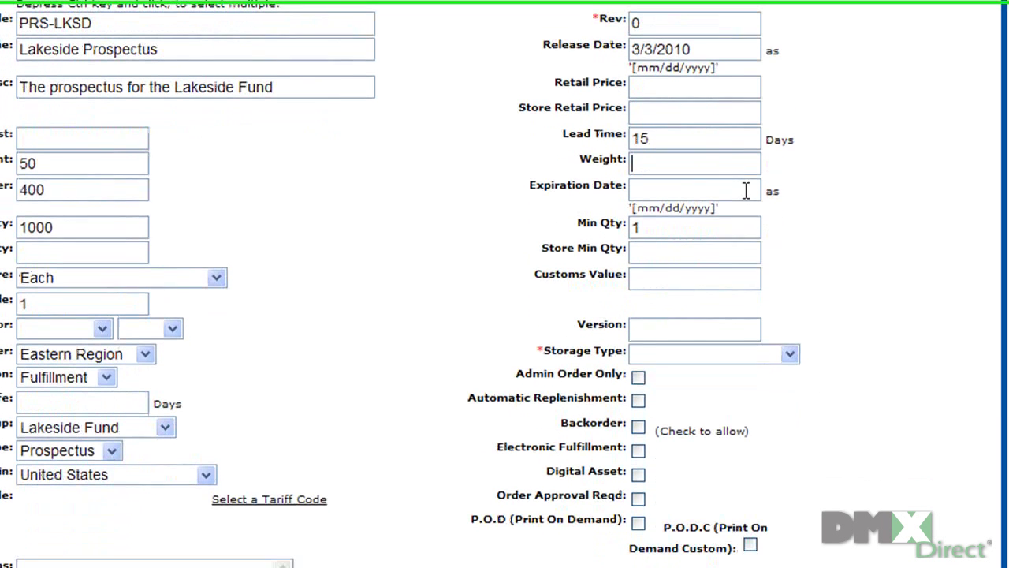
# Set the product's expiration date to 5/31/2010
pyautogui.click(746, 191)
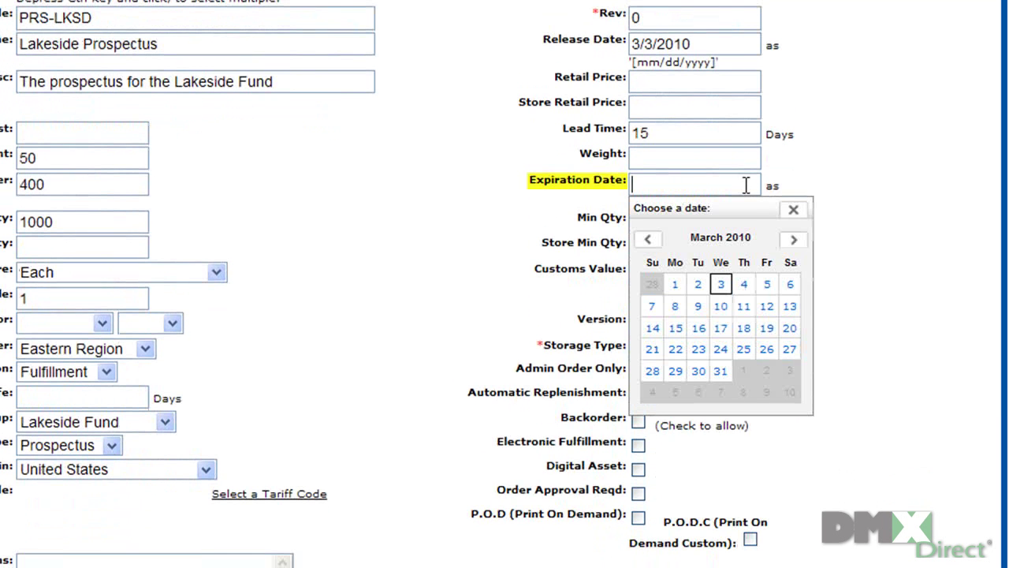
pyautogui.click(795, 241)
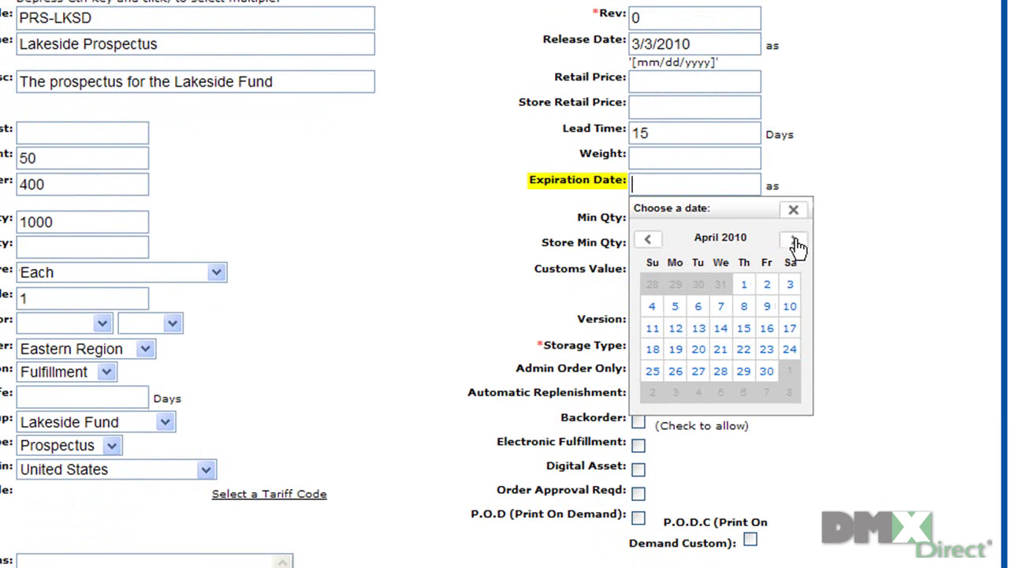
pyautogui.click(795, 243)
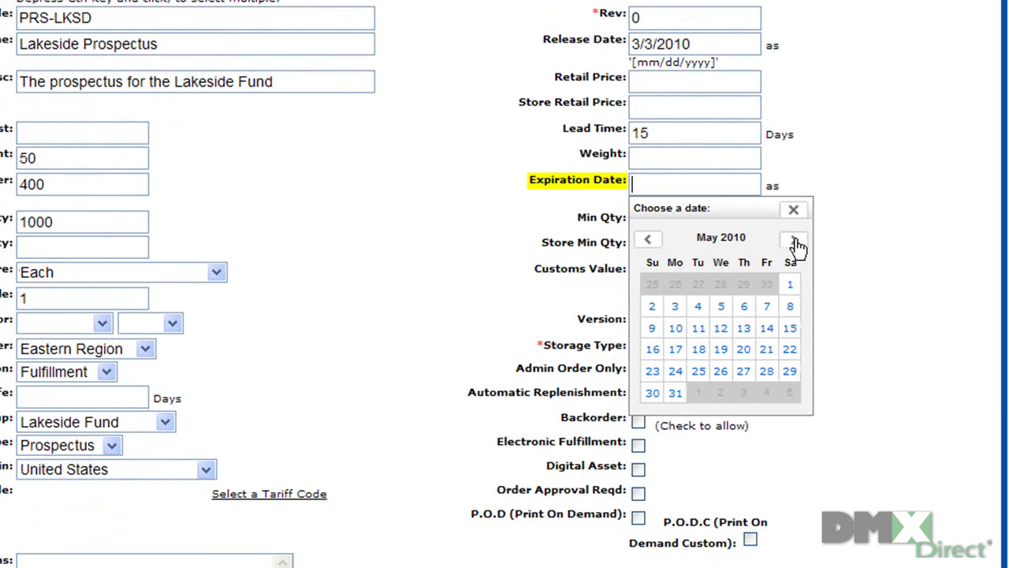
pyautogui.click(675, 394)
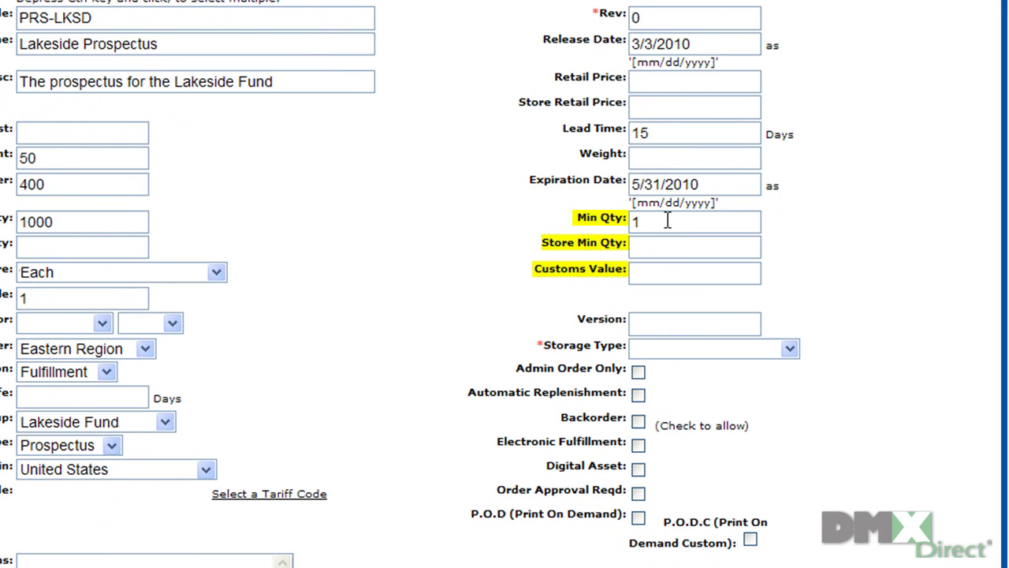
# Leave the store minimum quantity, customs value and version blank, and set the storage type to non secure
pyautogui.click(667, 248)
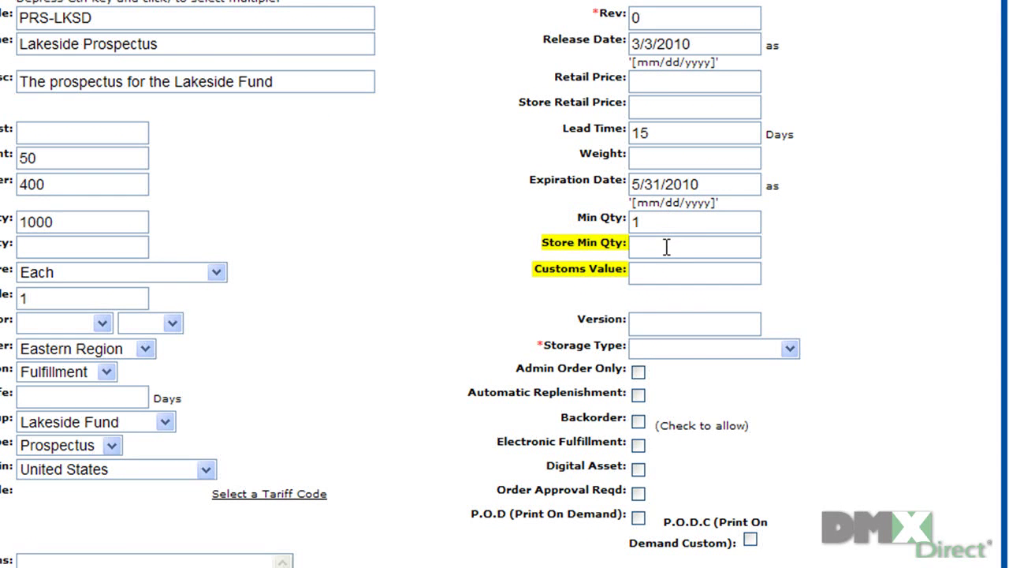
pyautogui.click(710, 275)
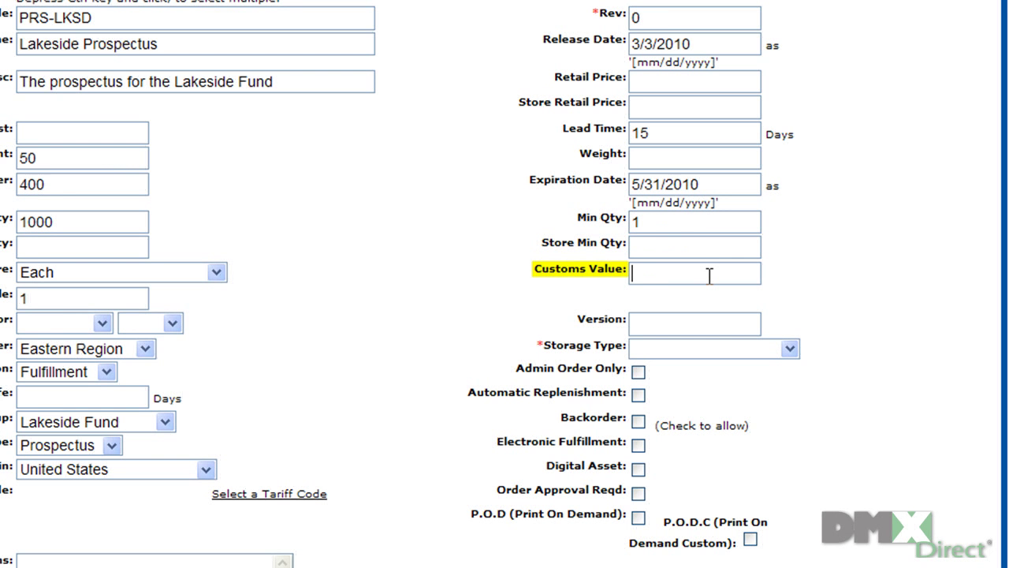
pyautogui.click(694, 326)
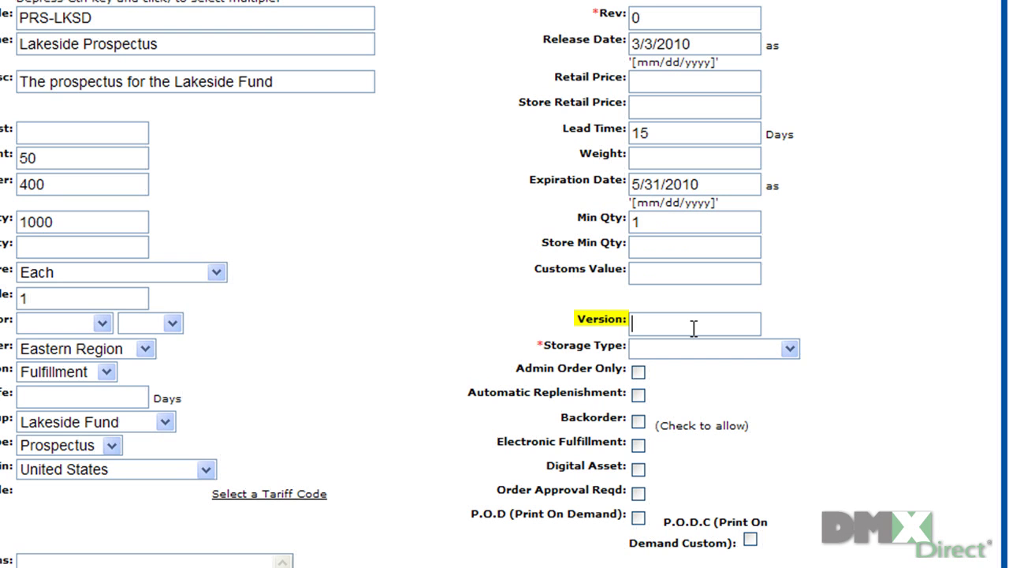
pyautogui.press('Tab')
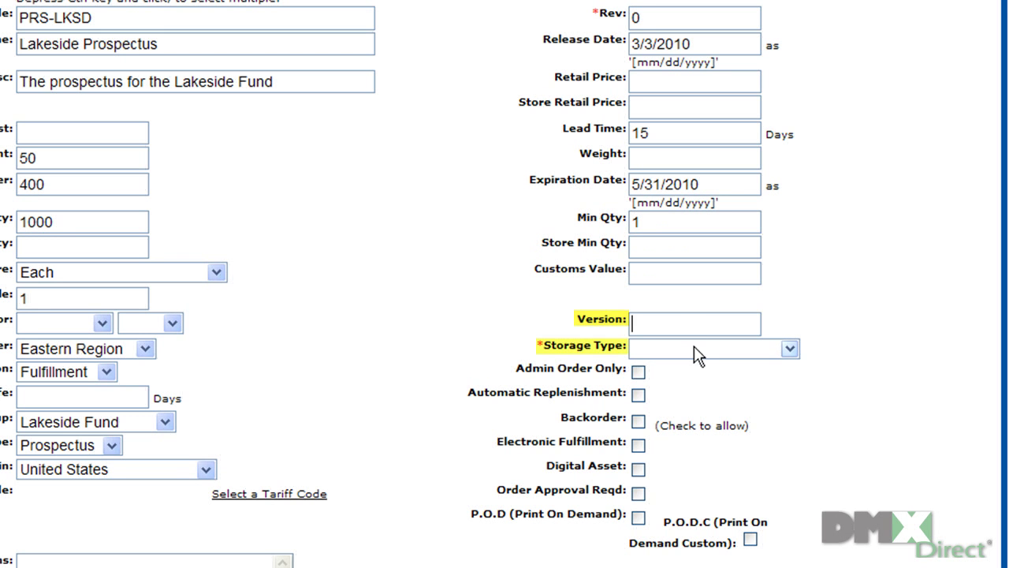
pyautogui.click(791, 348)
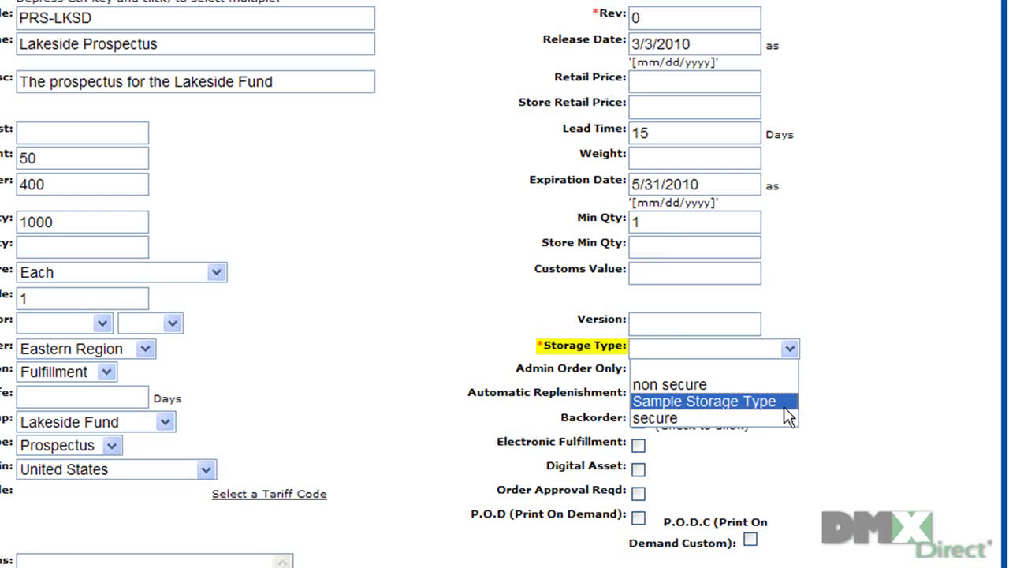
pyautogui.click(831, 407)
pyautogui.click(789, 348)
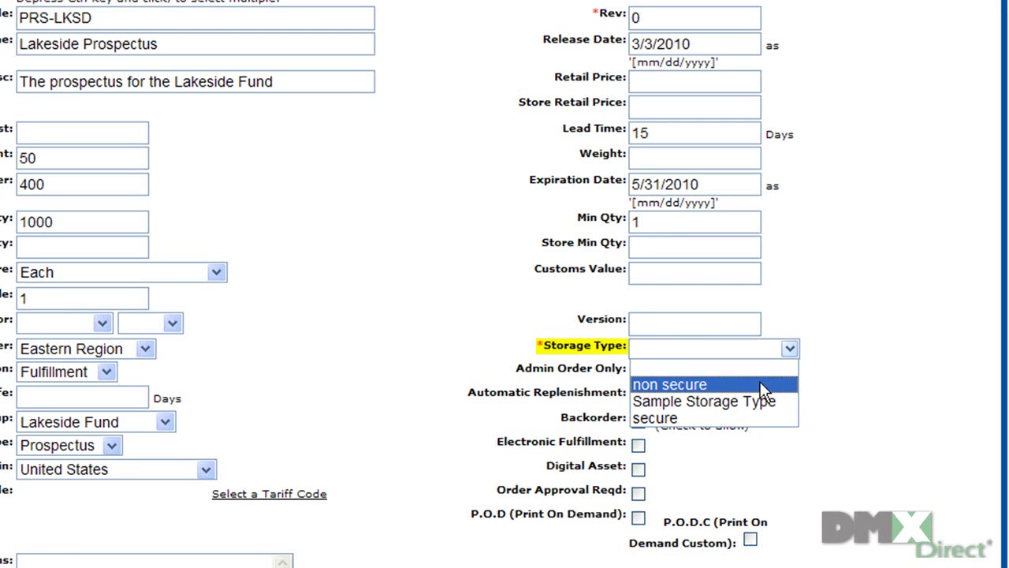
pyautogui.click(760, 383)
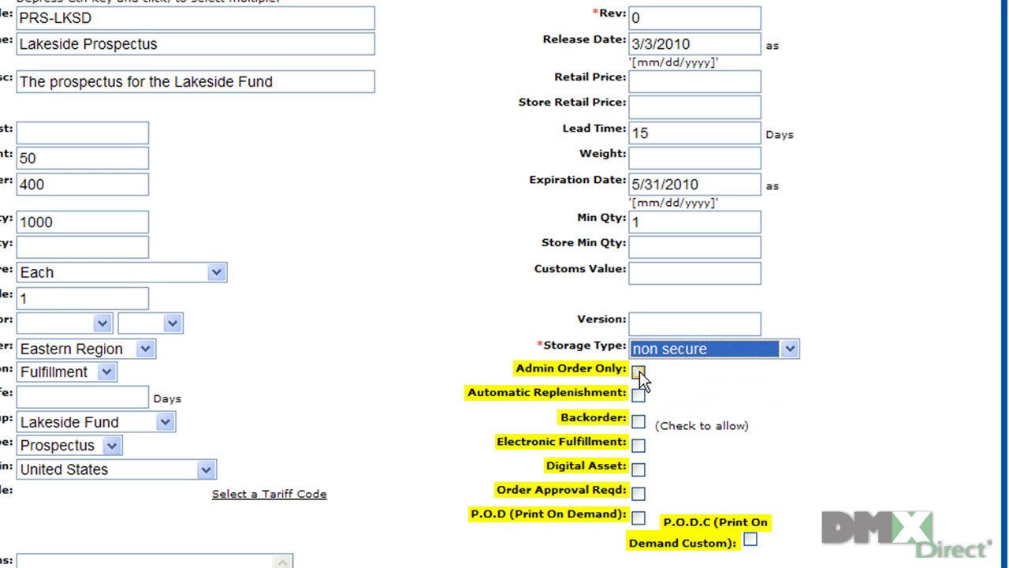
# Enable the Backorder, Electronic Fulfillment and P.O.D (Print On Demand) options for the product
pyautogui.click(638, 422)
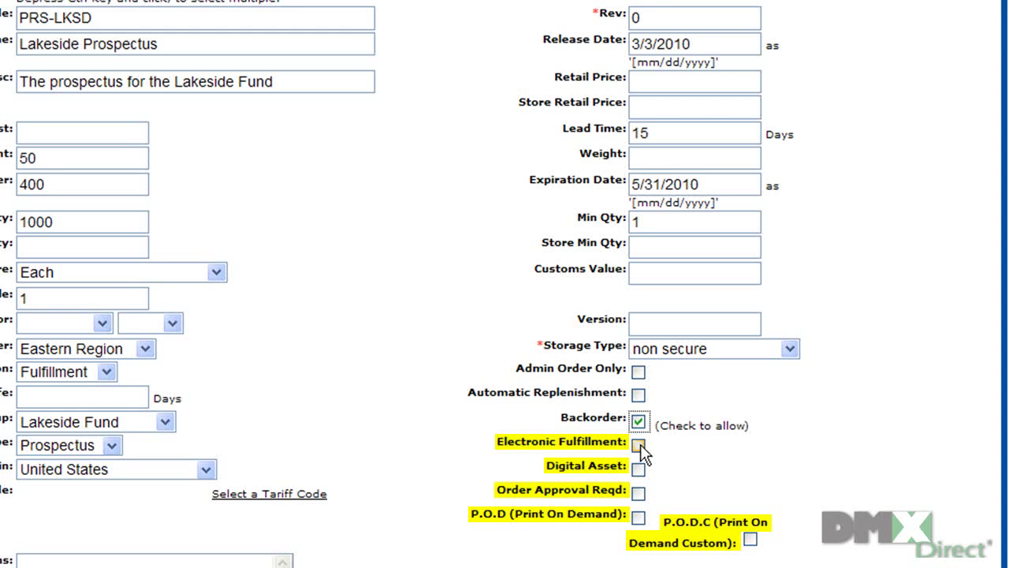
pyautogui.click(639, 445)
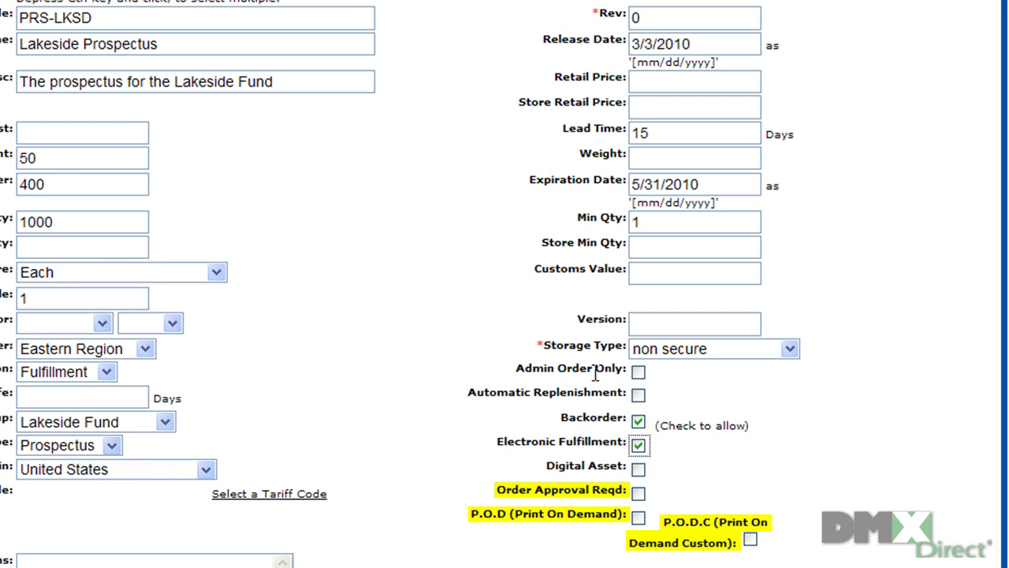
pyautogui.click(639, 519)
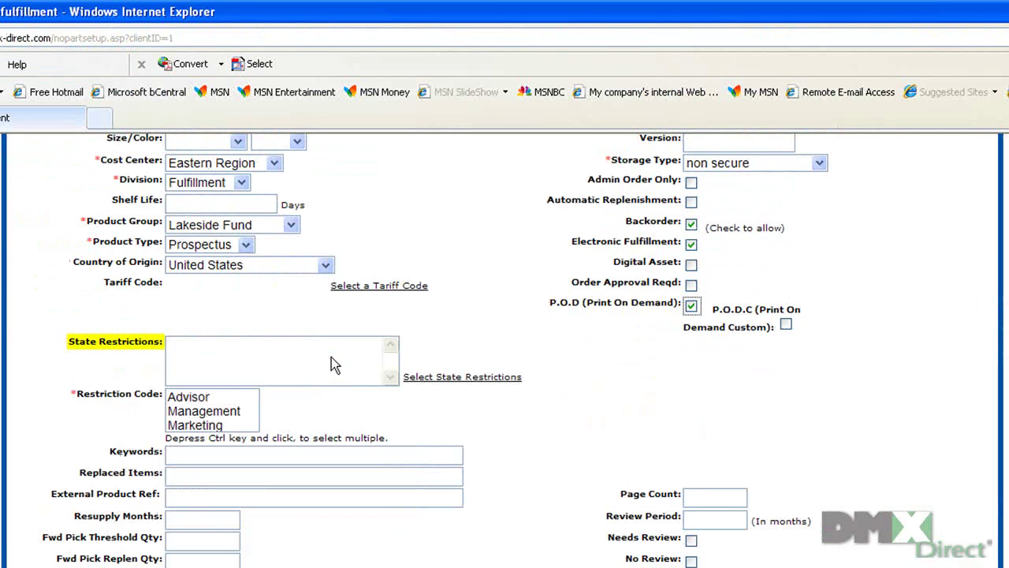
# Add Illinois (IL) as the product's state restriction and submit the selection
pyautogui.click(455, 379)
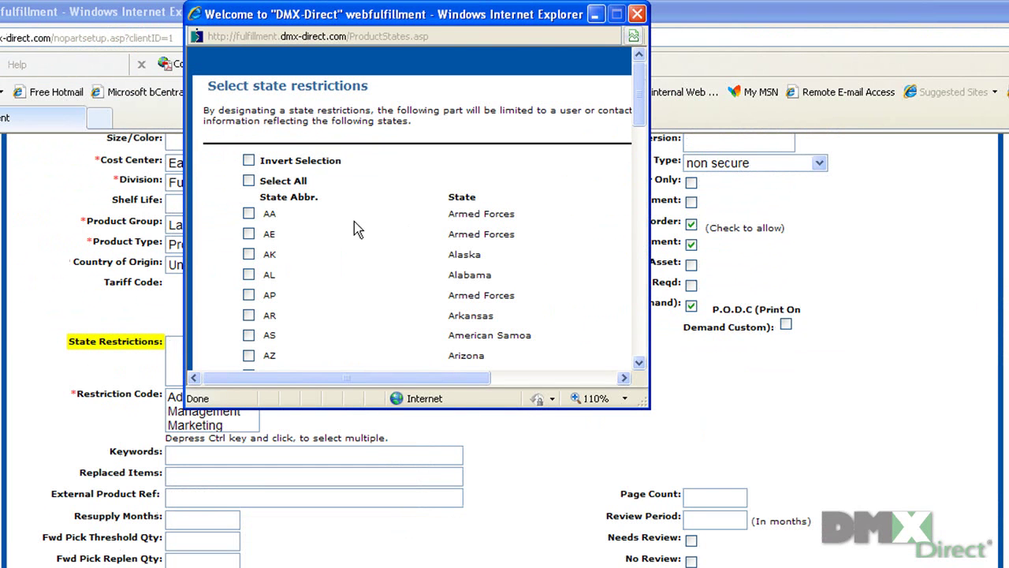
pyautogui.moveTo(641, 102); pyautogui.dragTo(640, 202)
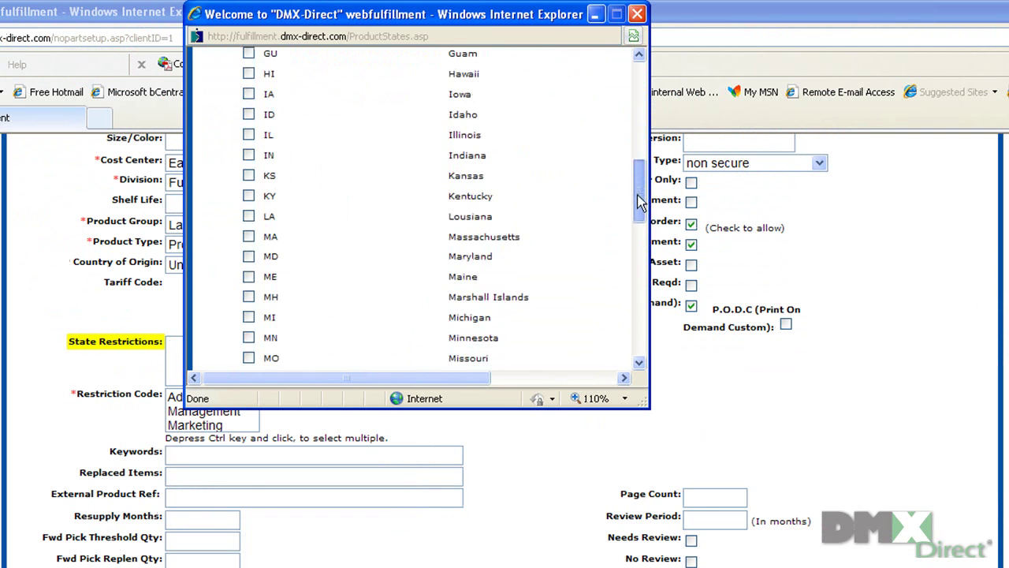
pyautogui.click(249, 135)
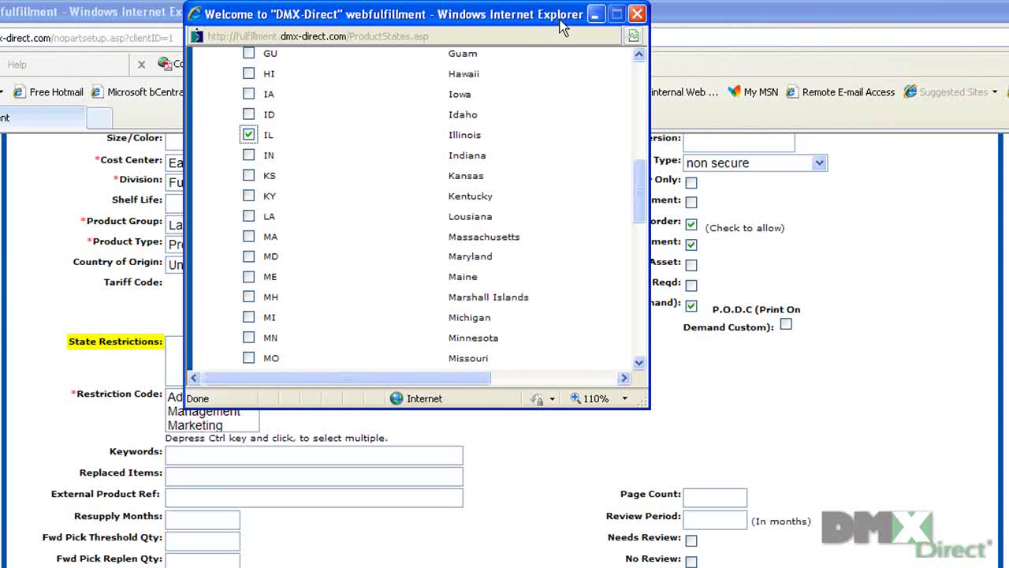
pyautogui.moveTo(640, 191); pyautogui.dragTo(641, 330)
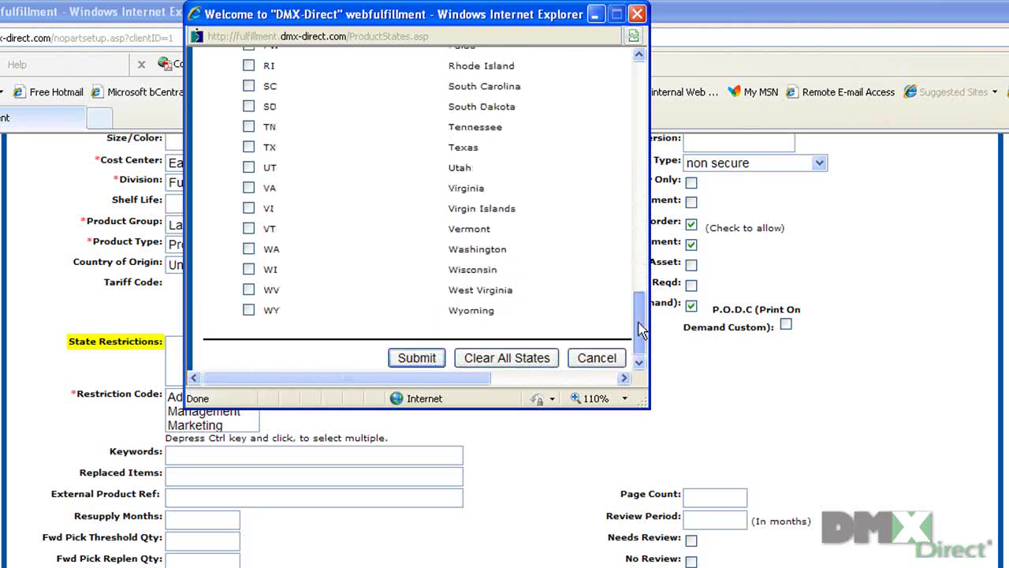
pyautogui.click(419, 359)
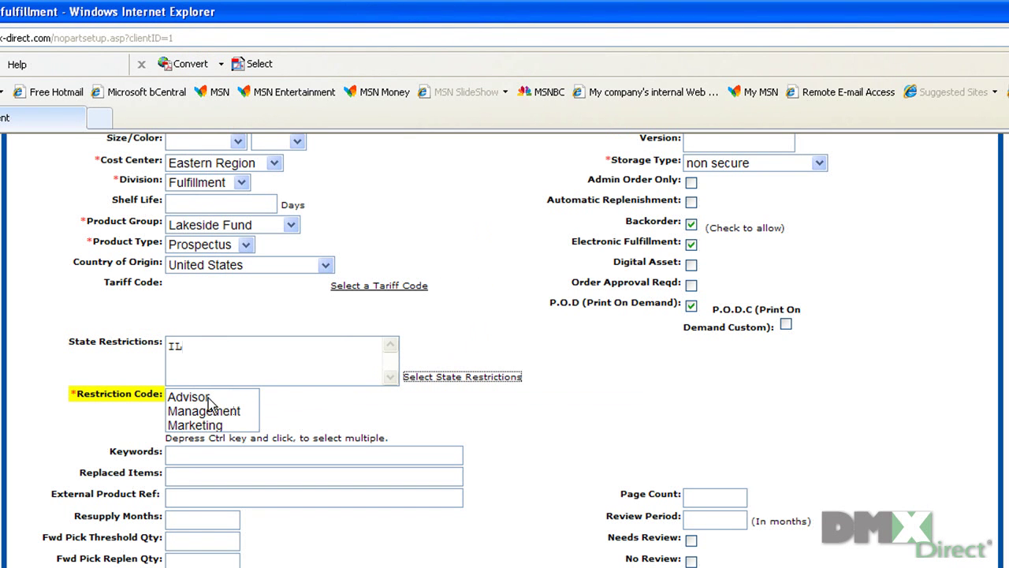
# Assign the Advisor and Management restriction codes and enter "prospectus" as the keyword
pyautogui.click(207, 399)
pyautogui.keyDown('ctrl'); pyautogui.click(227, 413); pyautogui.keyUp('ctrl')
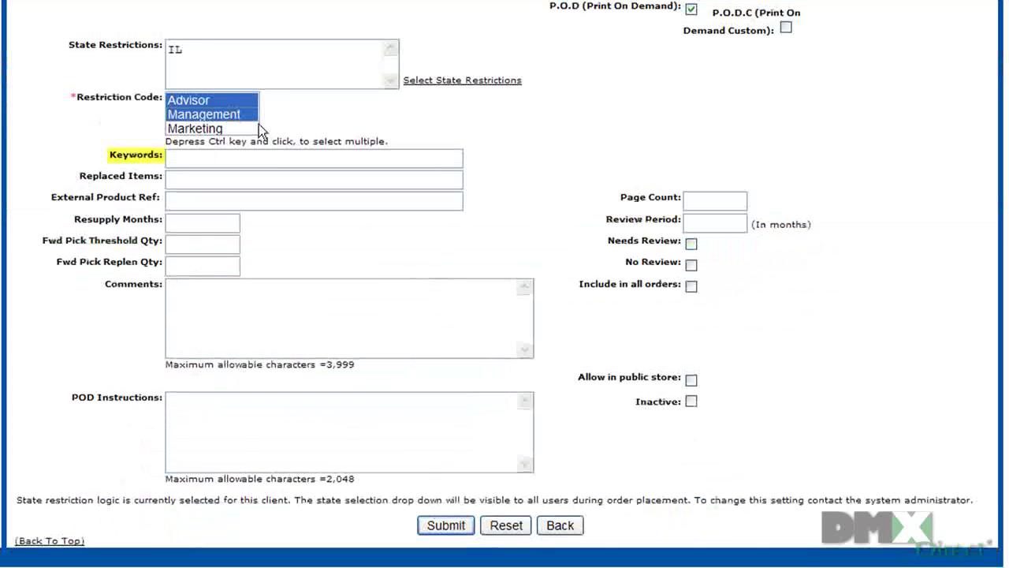
pyautogui.click(280, 161)
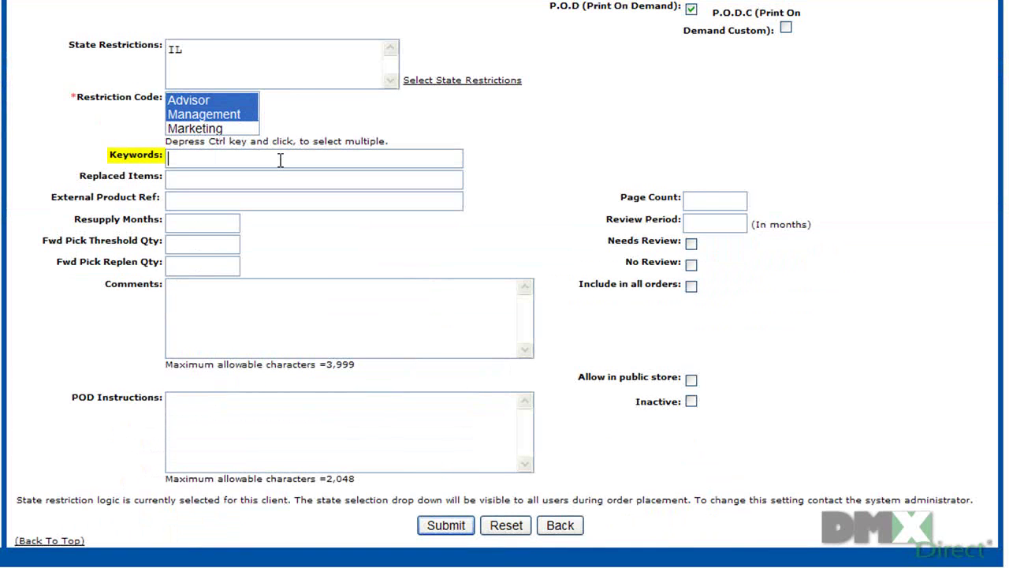
pyautogui.write('prospectus')
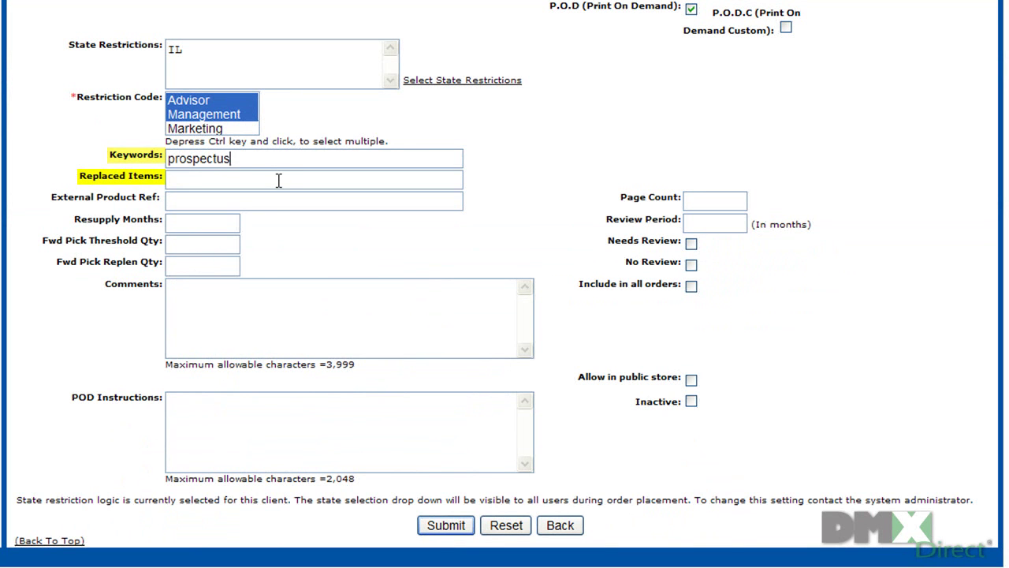
# Leave the replaced items and external product reference blank, and enter the comment "This is a Lakside Fund"
pyautogui.click(279, 181)
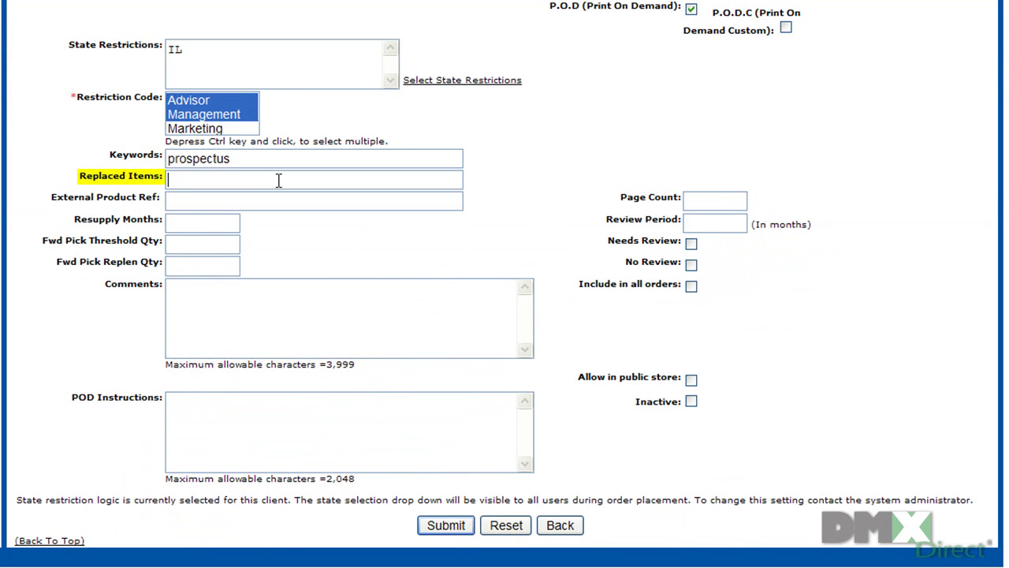
pyautogui.click(284, 197)
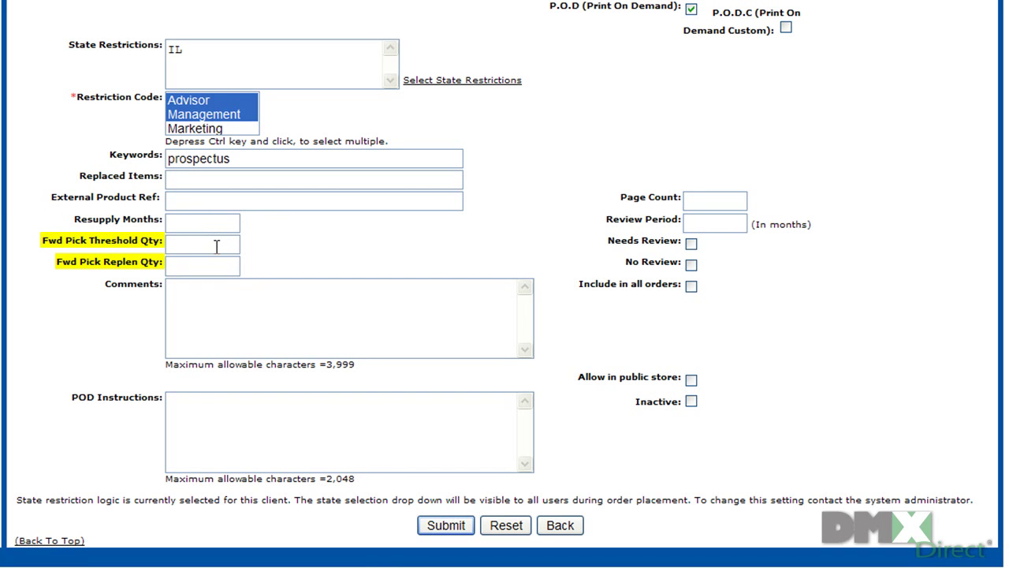
pyautogui.click(217, 296)
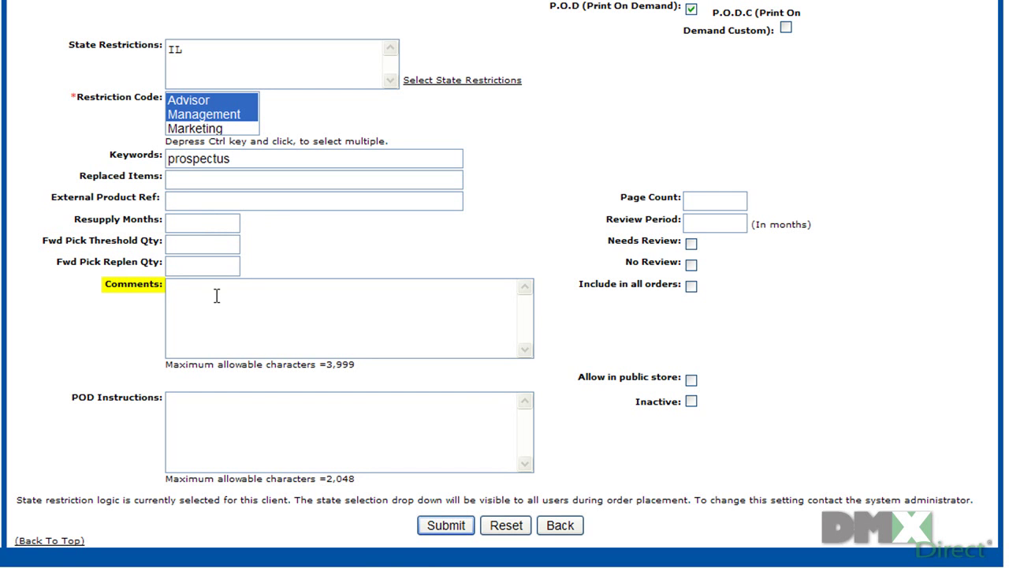
pyautogui.write('This is a Lakside Fund')
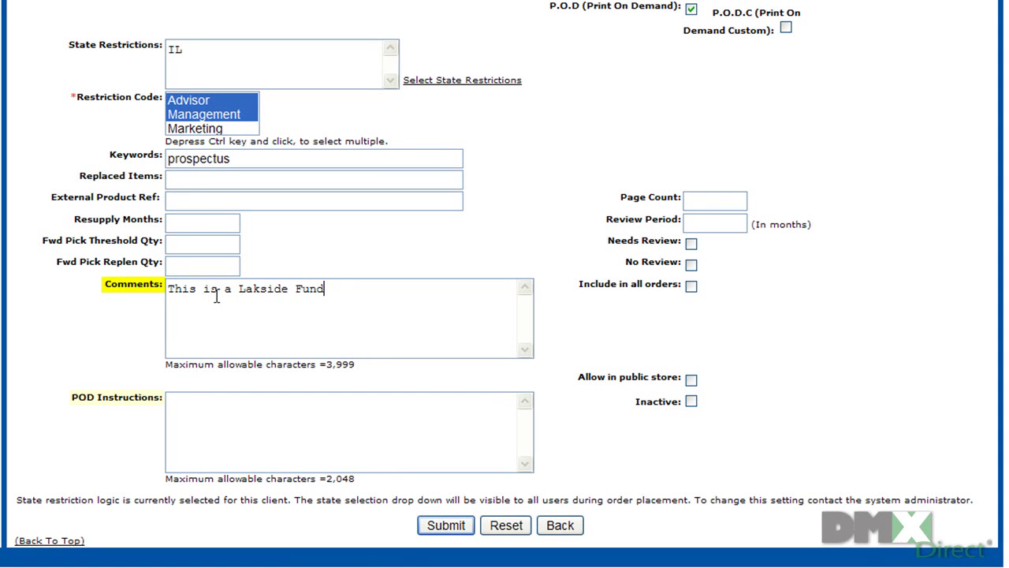
# Enter the POD instructions "Be sure to send in a #10 Envelope"
pyautogui.click(231, 406)
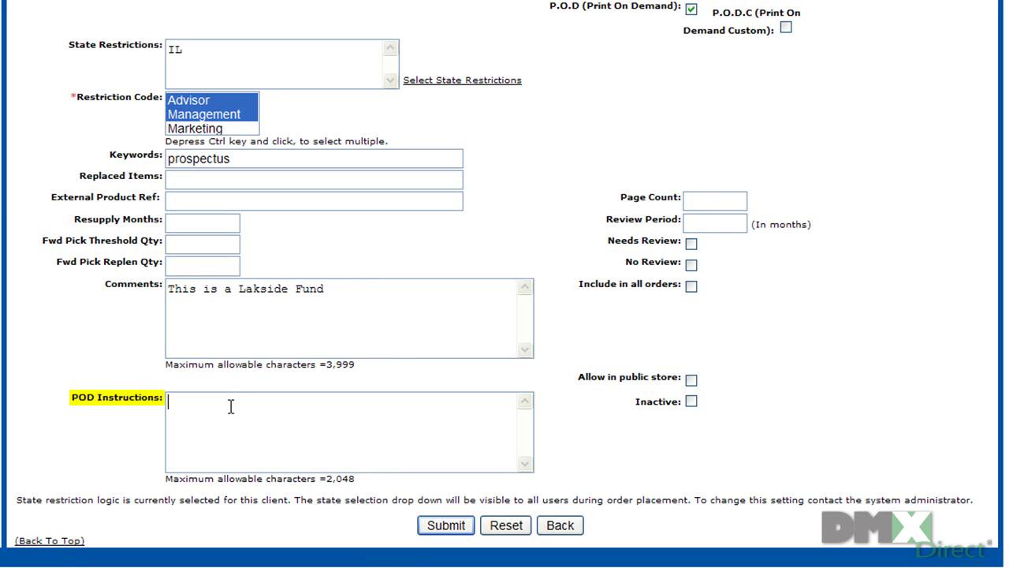
pyautogui.write('Be sure to sed in')
pyautogui.press('BackSpace')
pyautogui.press('BackSpace')
pyautogui.press('BackSpace')
pyautogui.press('BackSpace')
pyautogui.write('nd in a ')
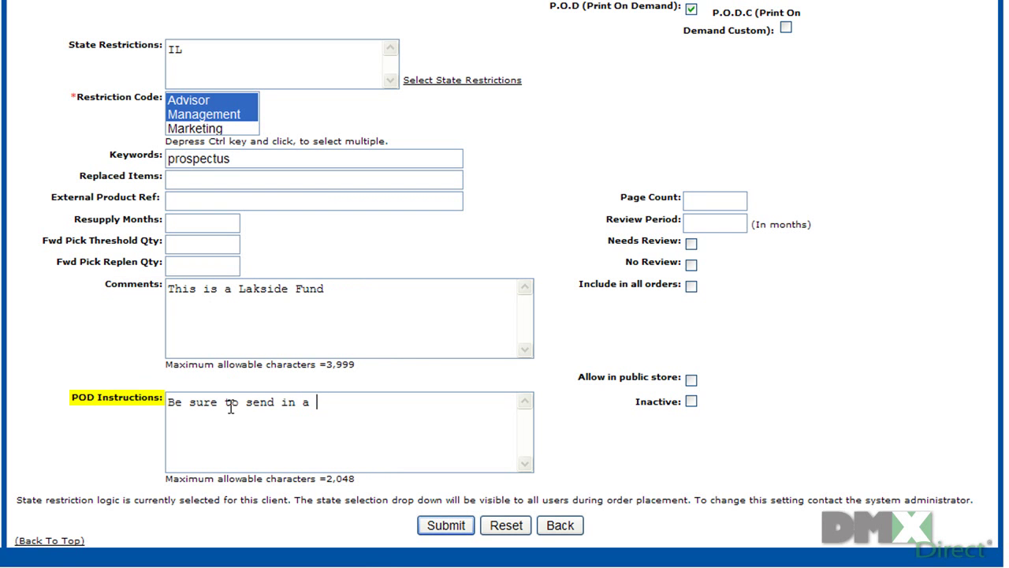
pyautogui.write('#10 Envelope')
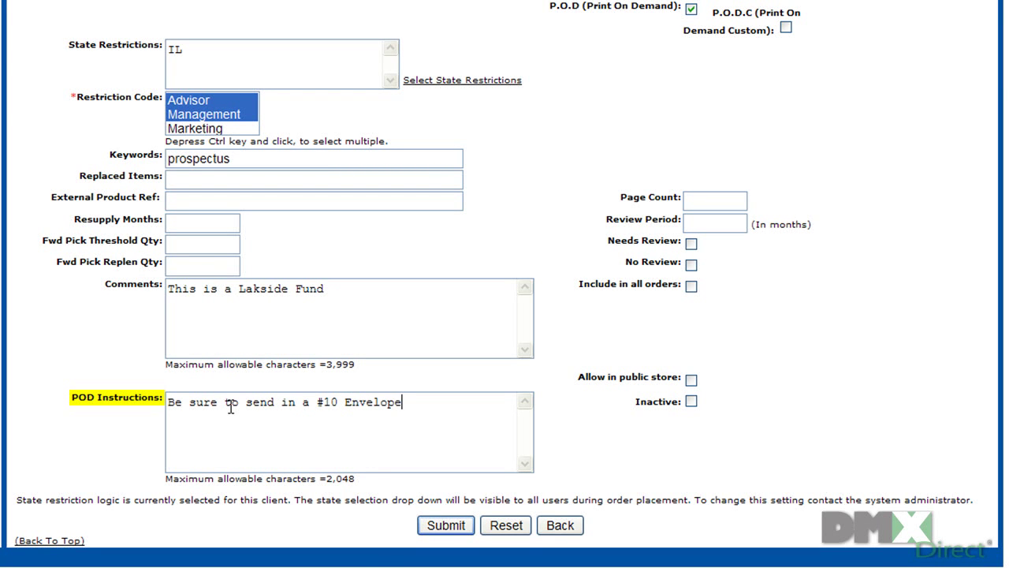
# Leave the page count, review period and No Review option unset, and submit the new product
pyautogui.click(734, 201)
pyautogui.click(735, 222)
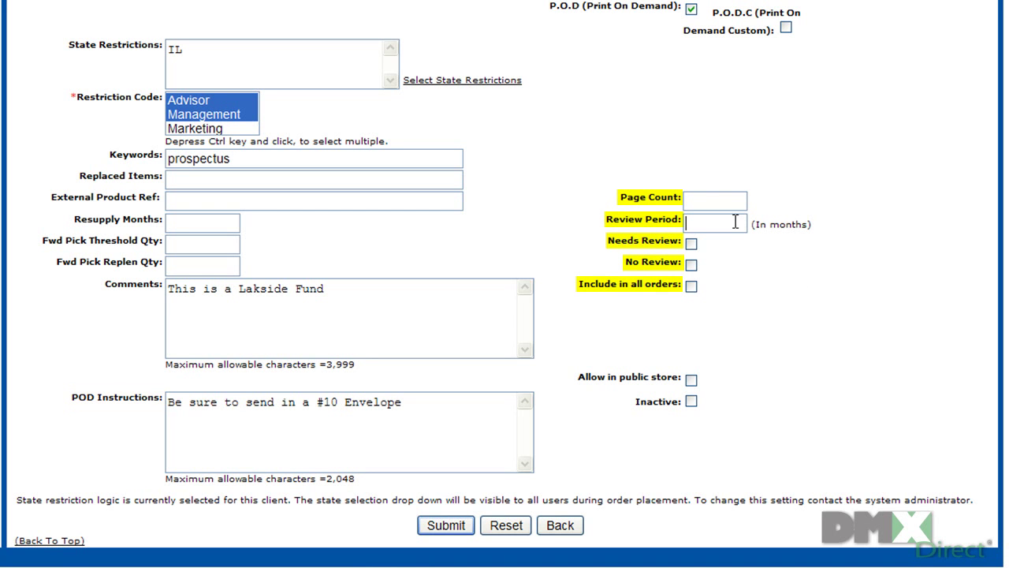
pyautogui.click(695, 268)
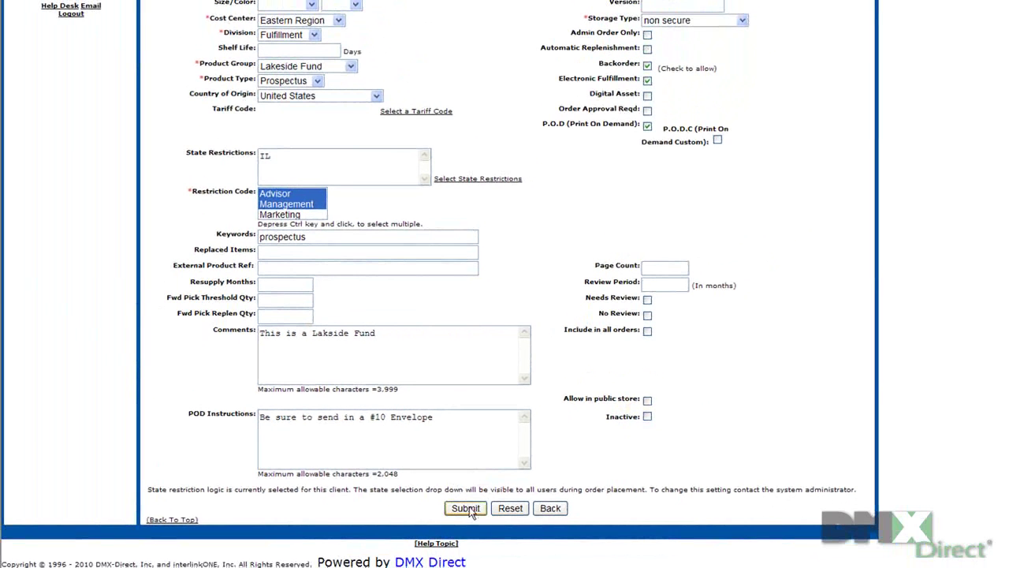
pyautogui.click(466, 508)
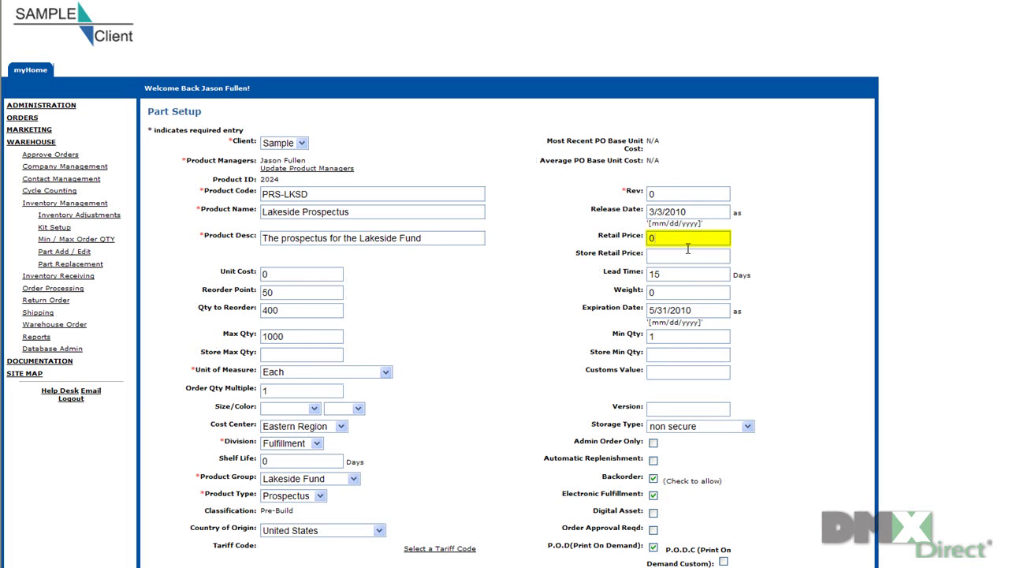
# Set the product's retail price to 5.00, submit the updated part setup and return to the retail price
pyautogui.press('BackSpace')
pyautogui.write('5.00')
pyautogui.scroll(-10, 769, 285)
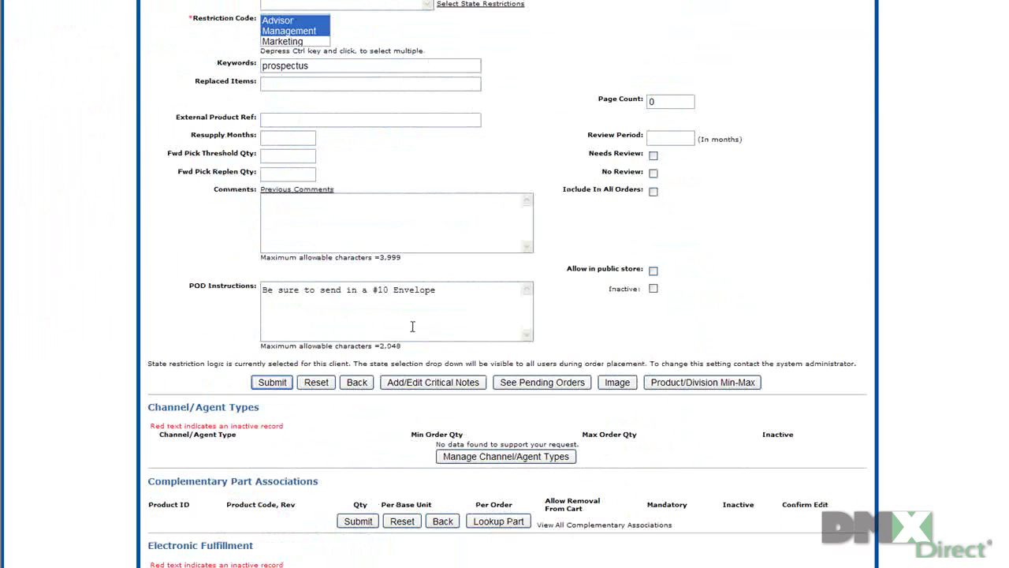
pyautogui.click(274, 383)
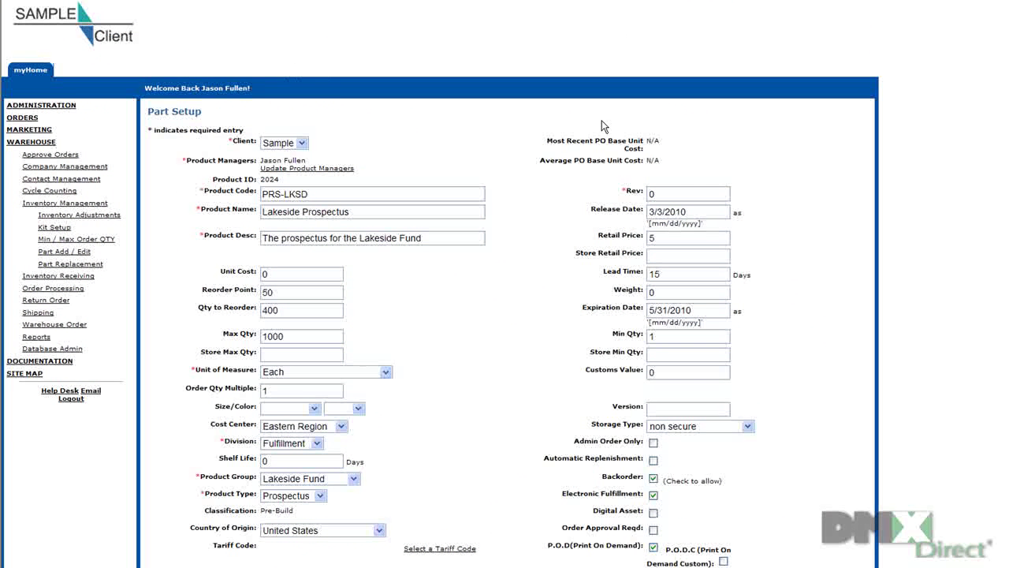
pyautogui.click(658, 238)
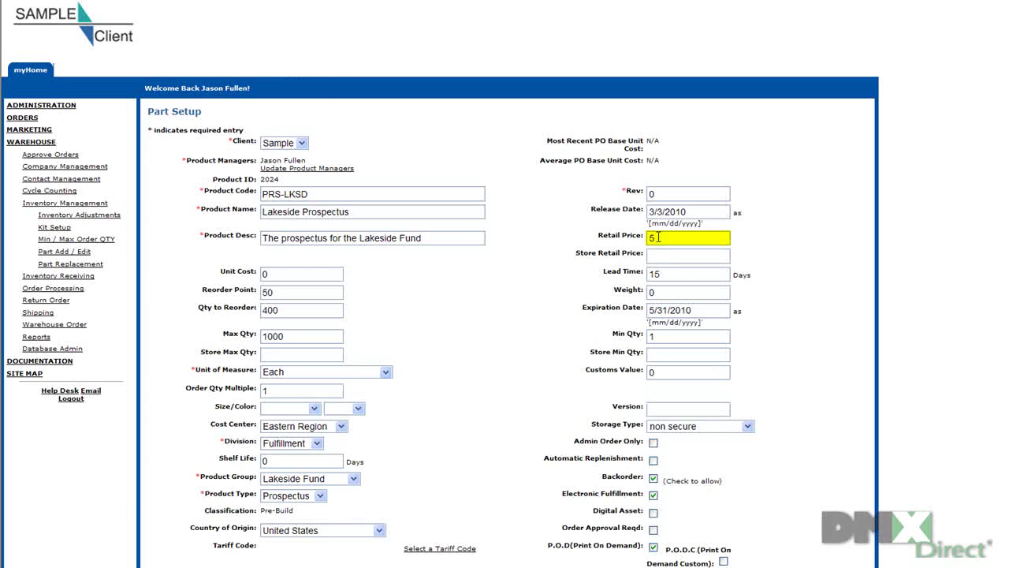